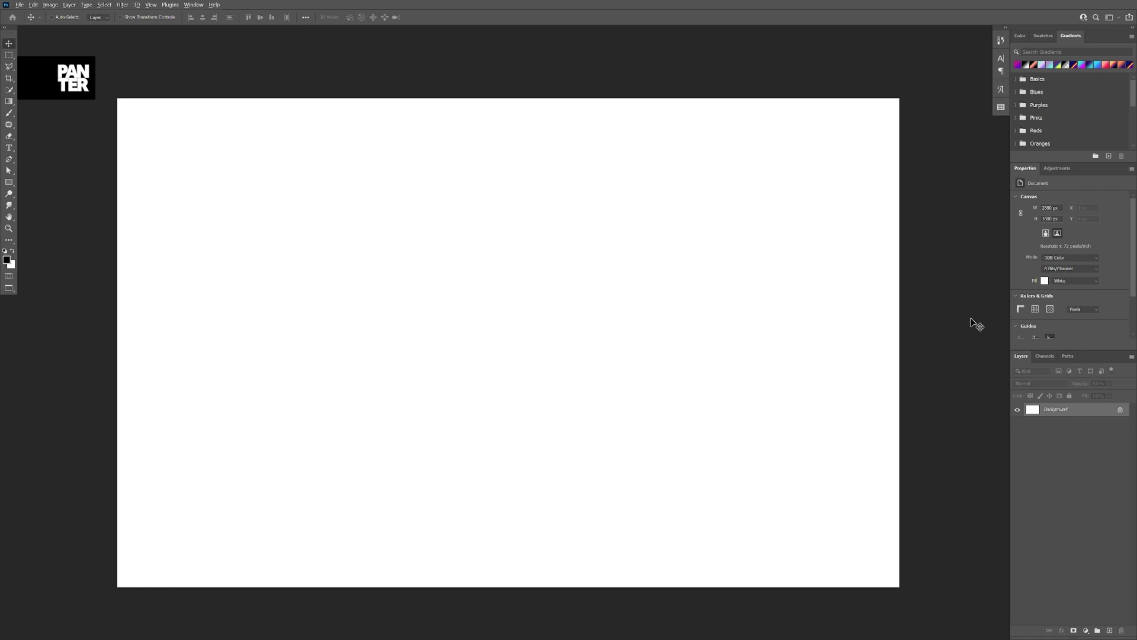
- Fill the background with black and enlarge the placed statue photo about its centre
key(alt+BackSpace)
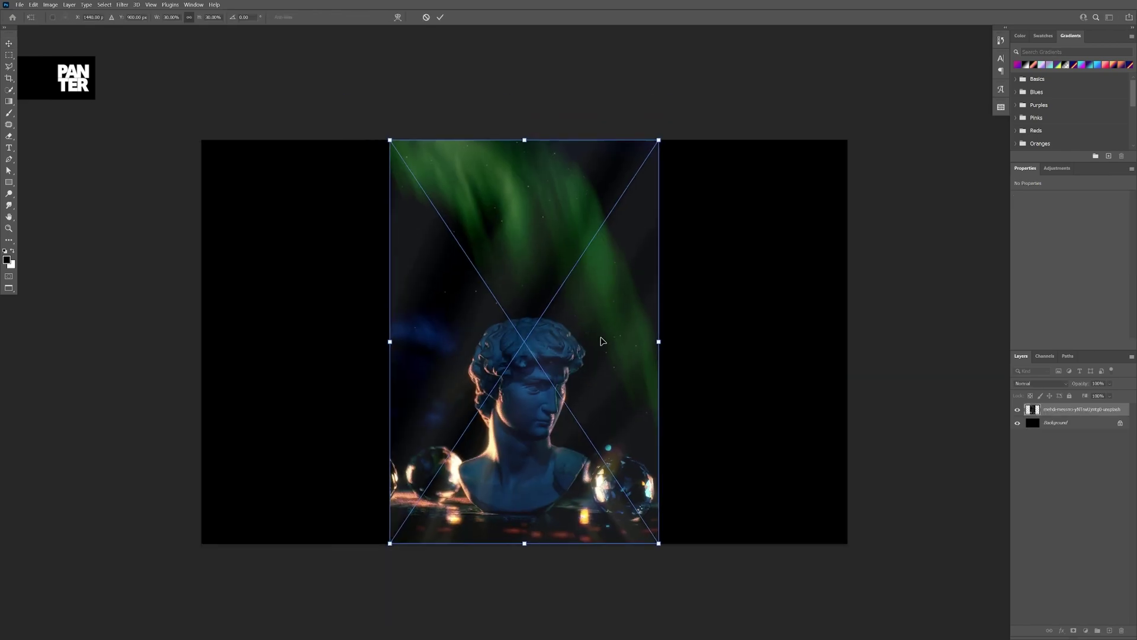
drag(659, 140, 790, 36)
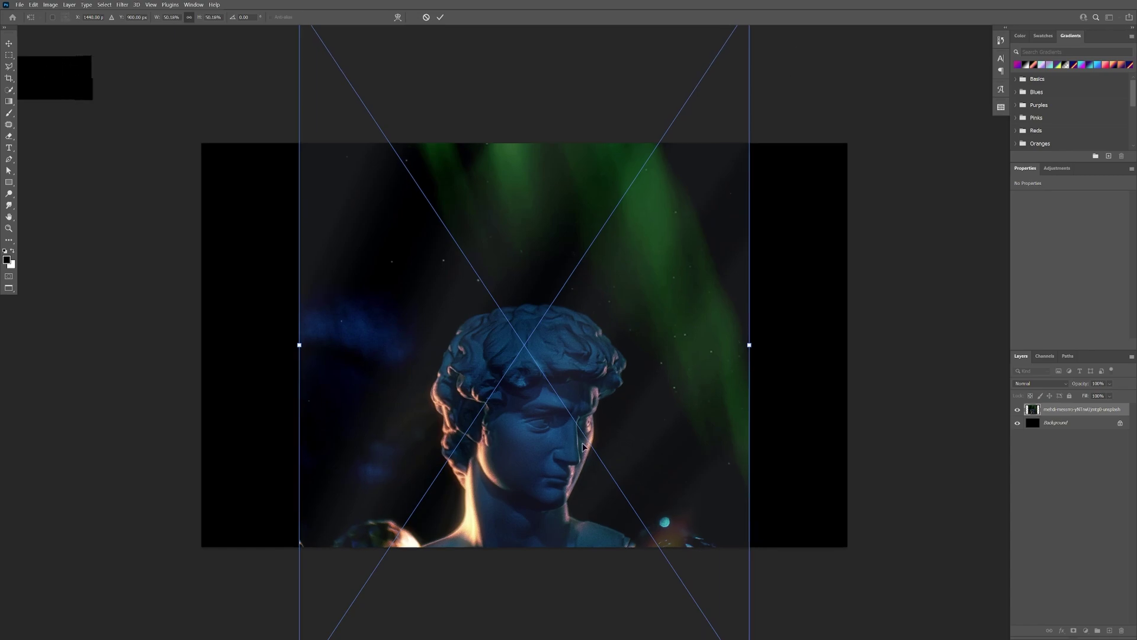
key(Return)
- Select the statue bust with Select Subject and mask out everything around it
key(ctrl+0)
click(10, 90)
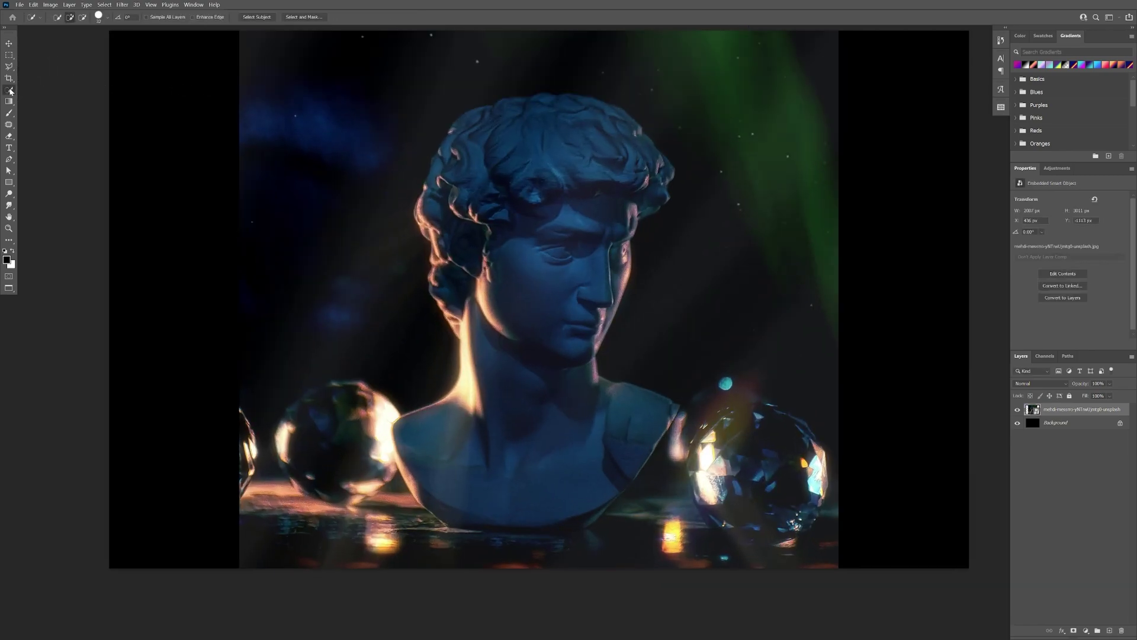
click(267, 18)
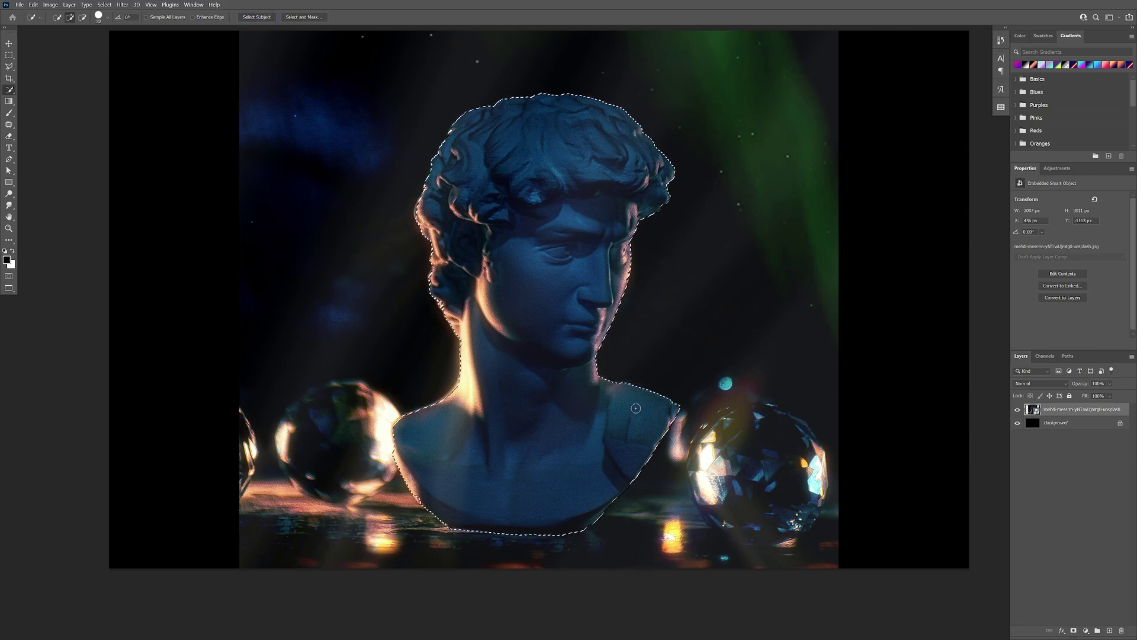
click(1074, 631)
key(v)
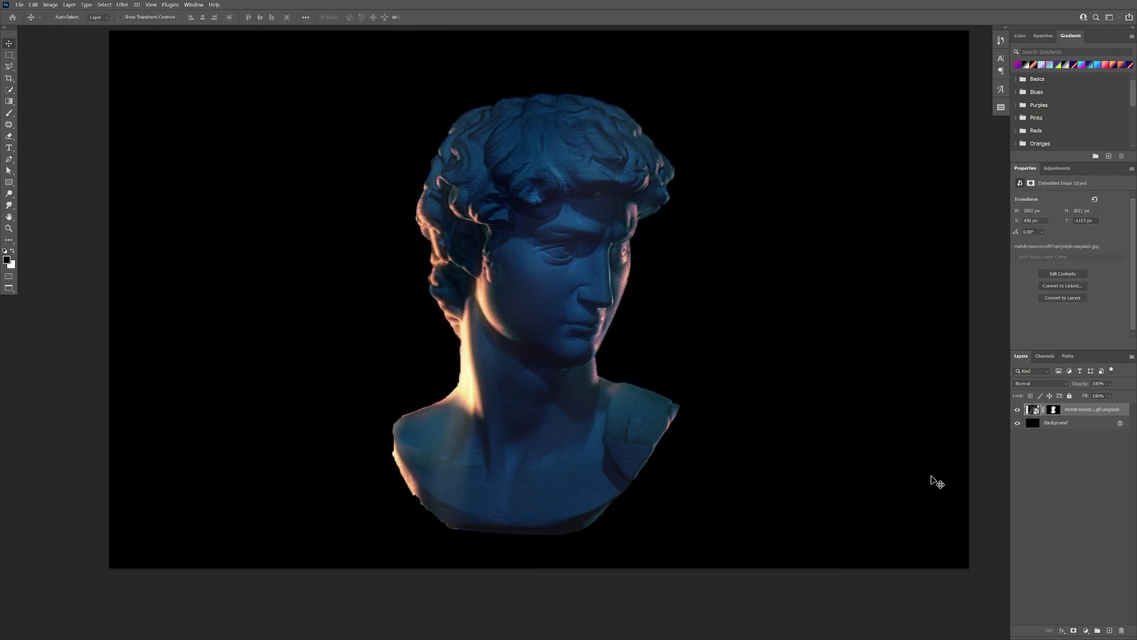
- Add an empty Layer 1 above the statue and set a 22 px brush at 100% hardness
click(1110, 632)
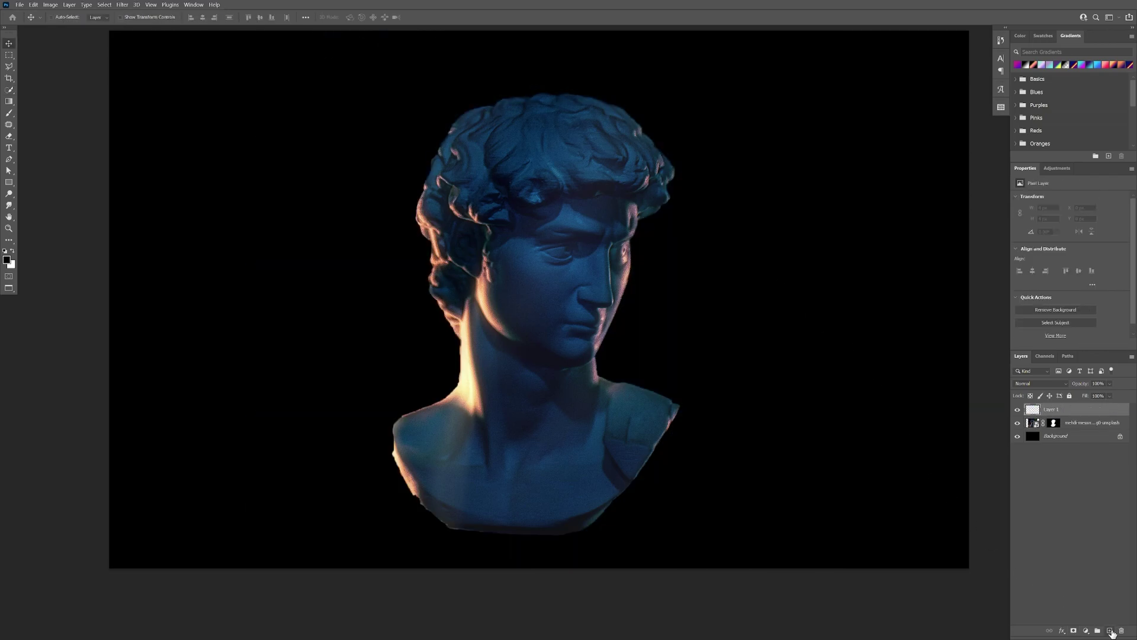
click(9, 114)
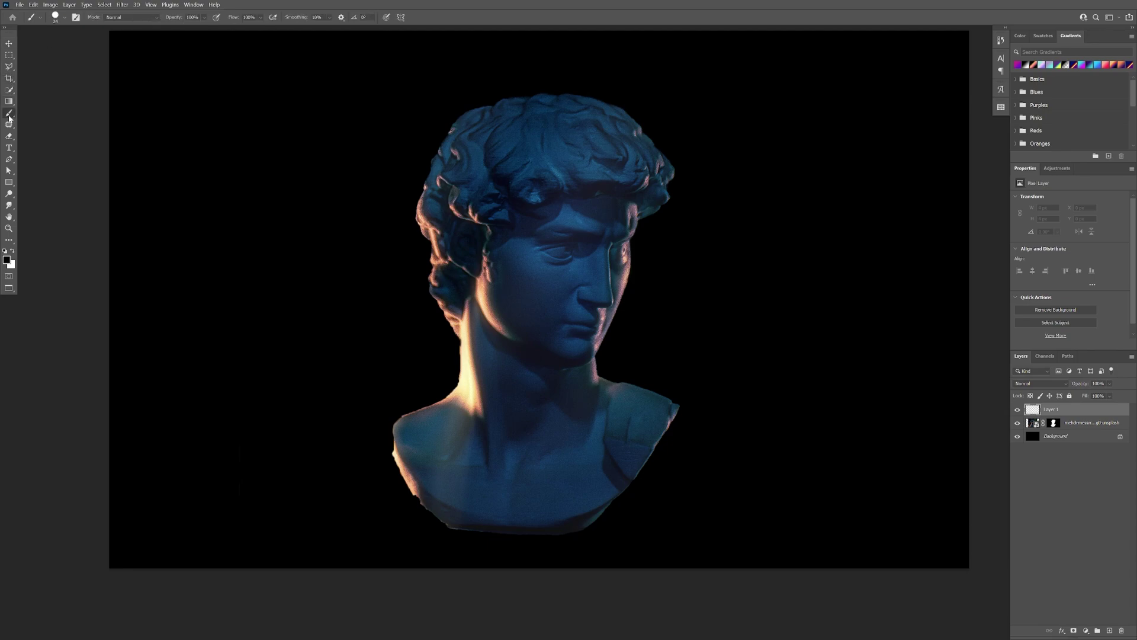
right_click(502, 210)
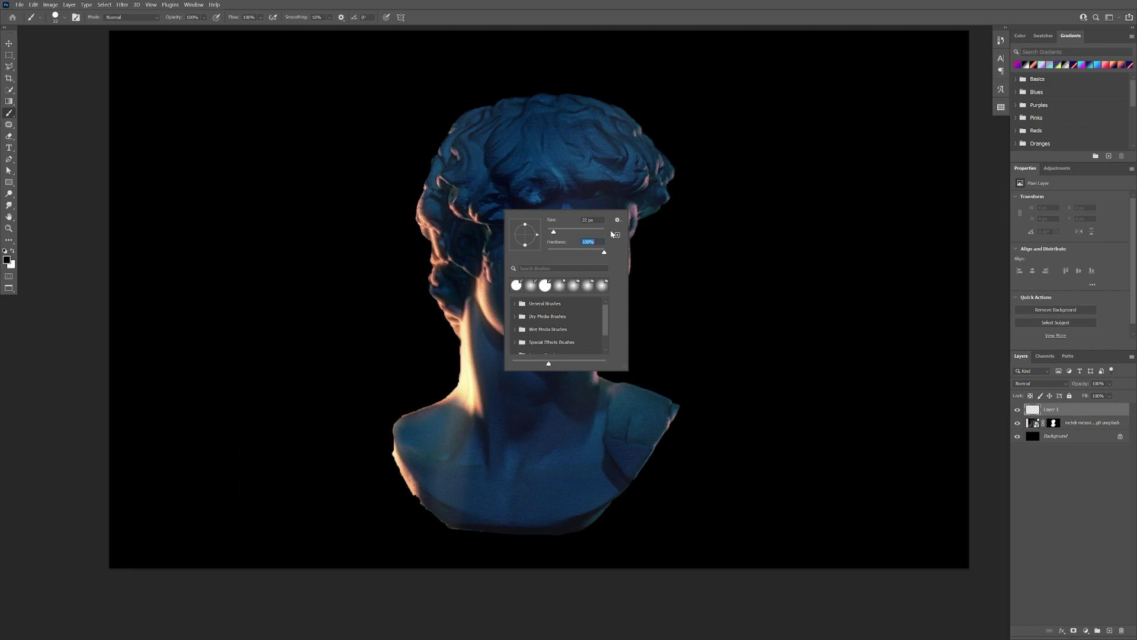
- Draw a closed triangle path with corners left of the head, right of the head, and below the bust
click(9, 159)
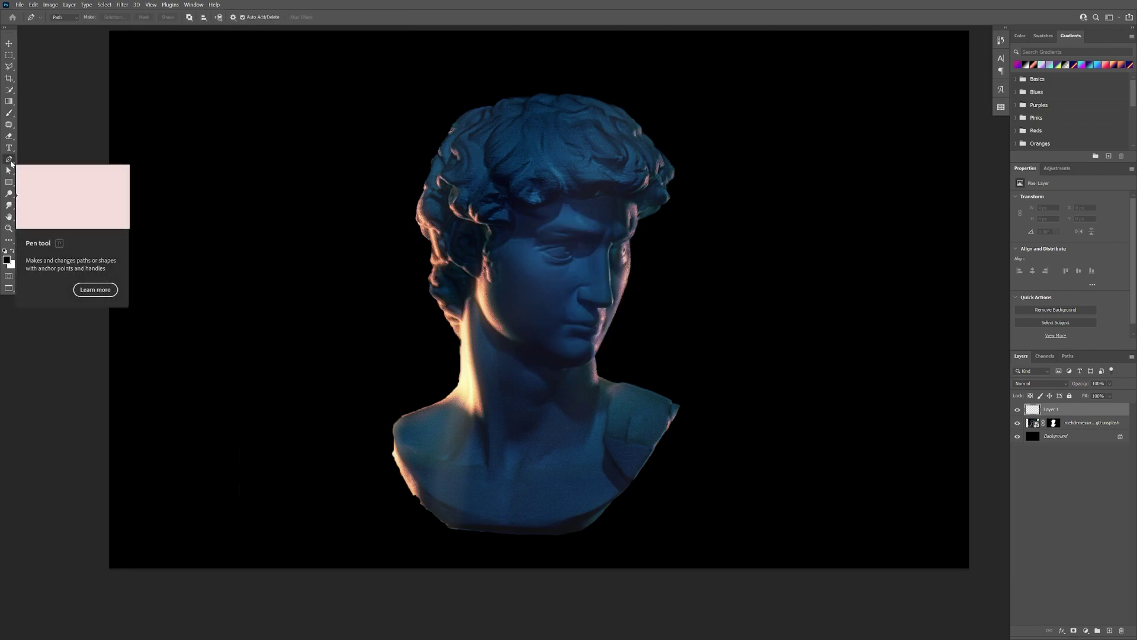
click(252, 266)
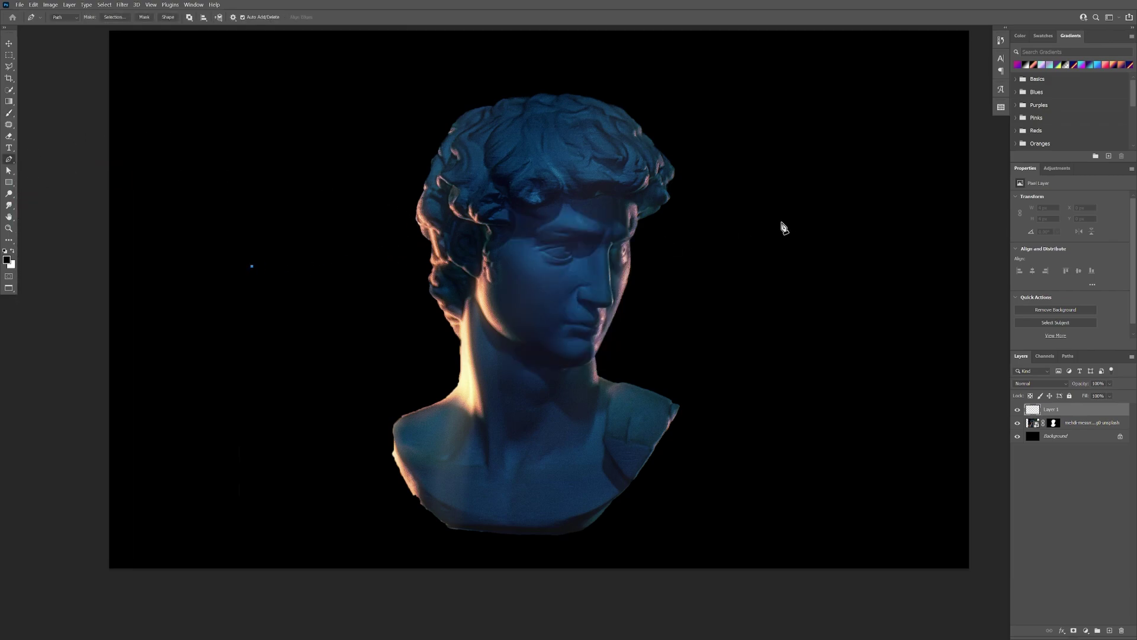
click(838, 202)
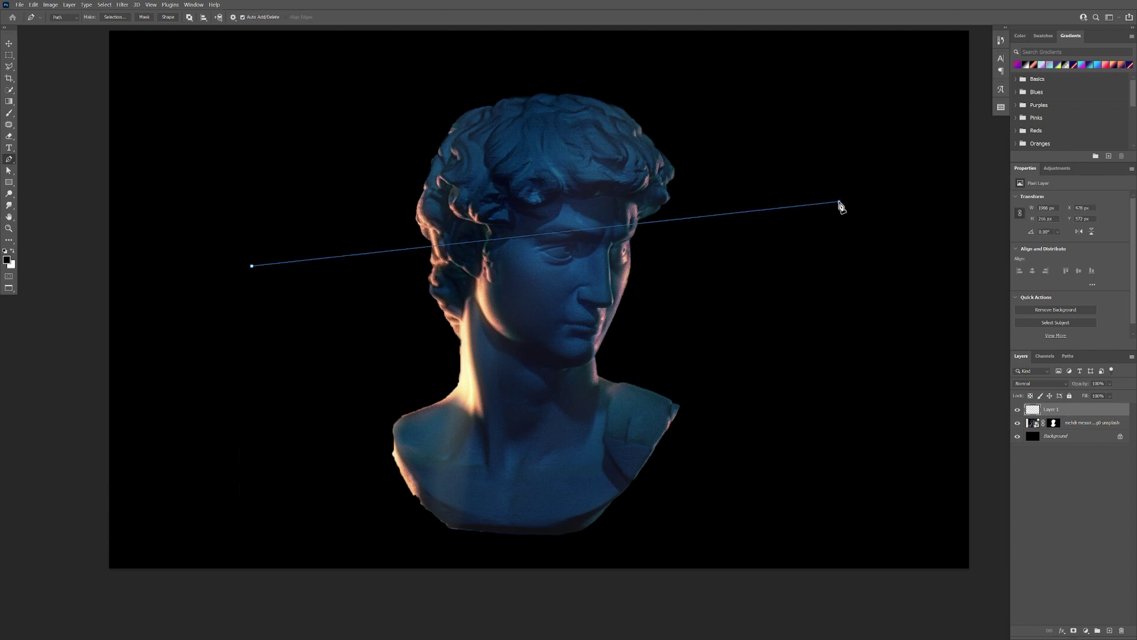
click(538, 557)
click(252, 266)
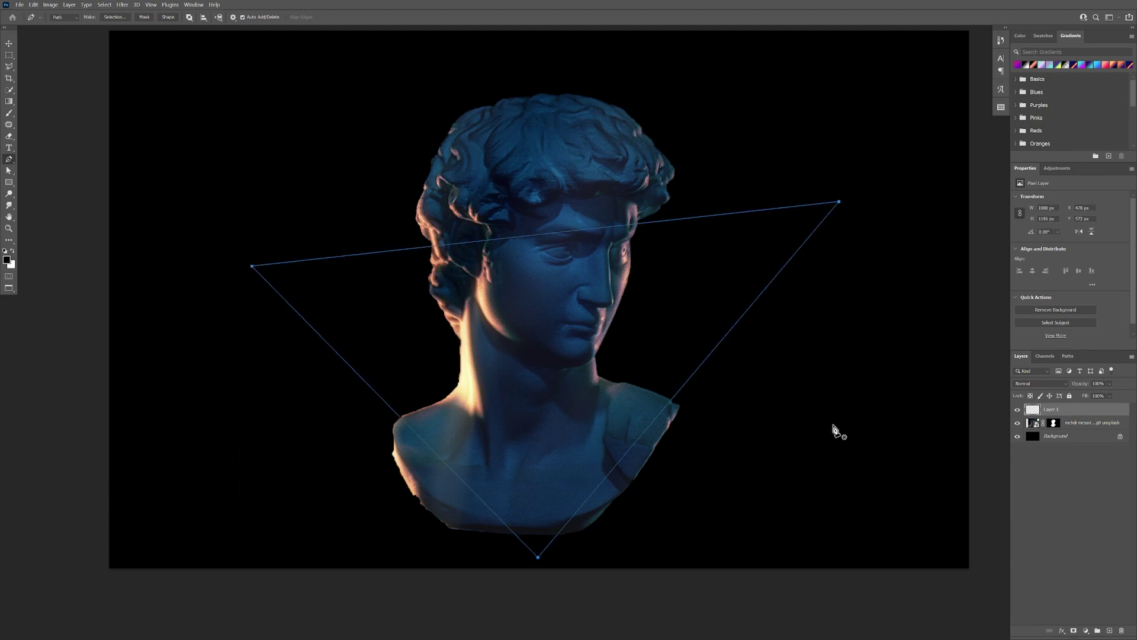
- Stroke the triangle path with the Brush onto Layer 1
right_click(497, 295)
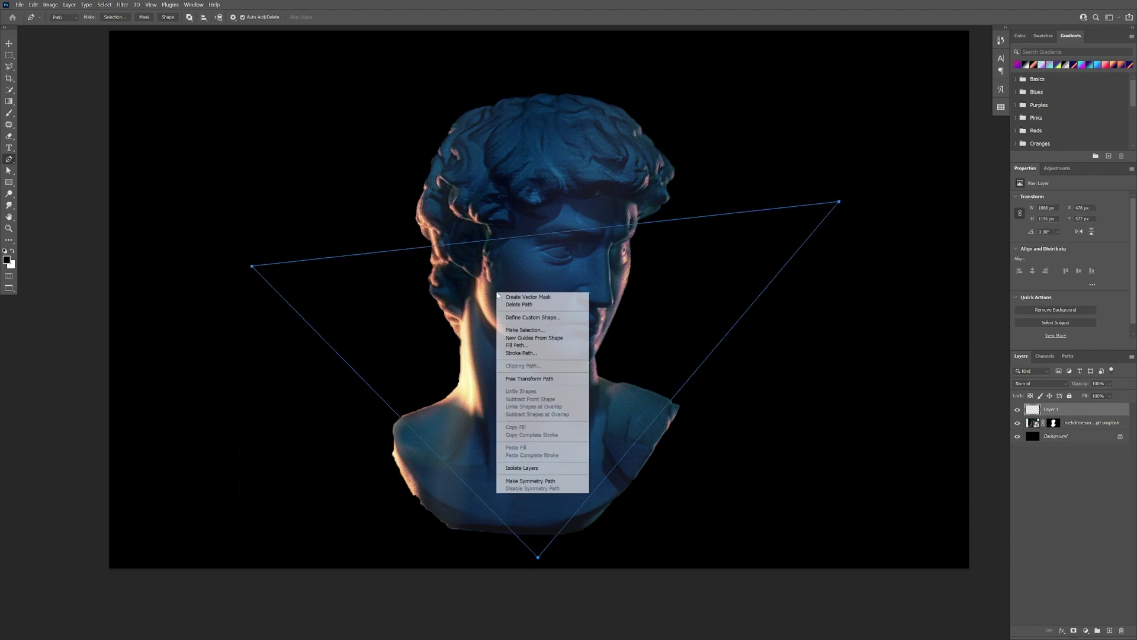
click(530, 352)
click(538, 214)
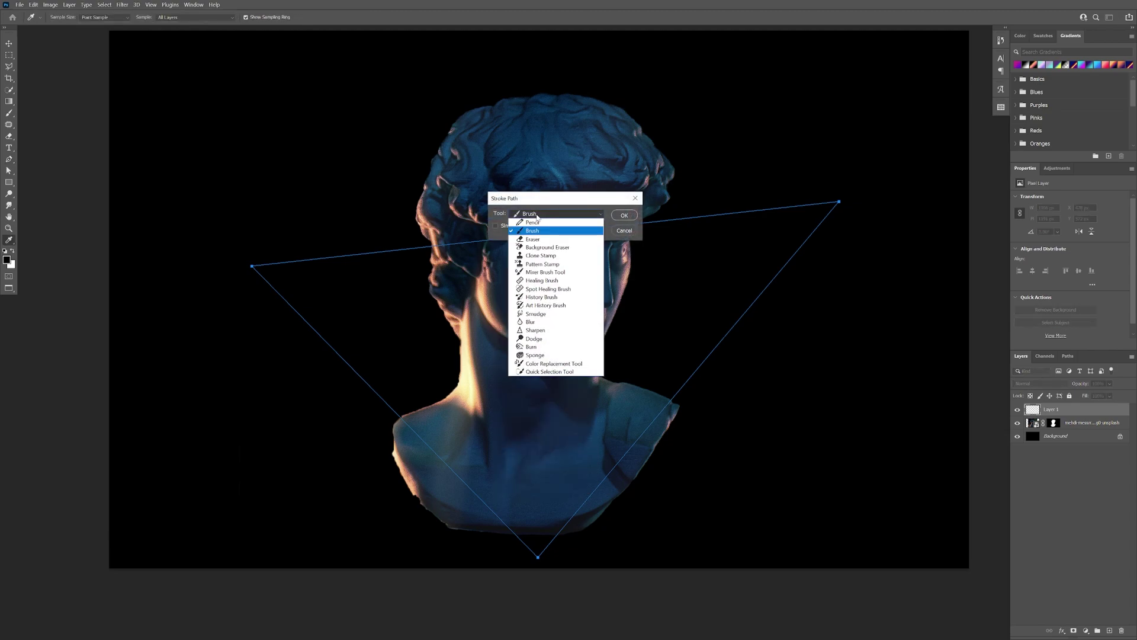
click(537, 236)
click(624, 215)
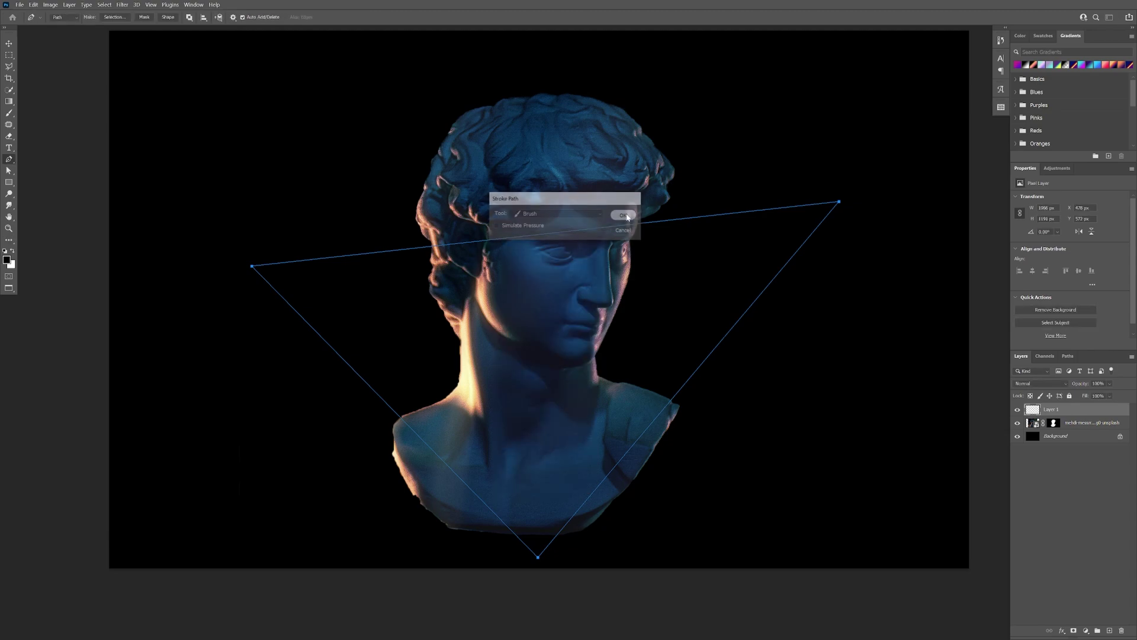
key(v)
double_click(1051, 409)
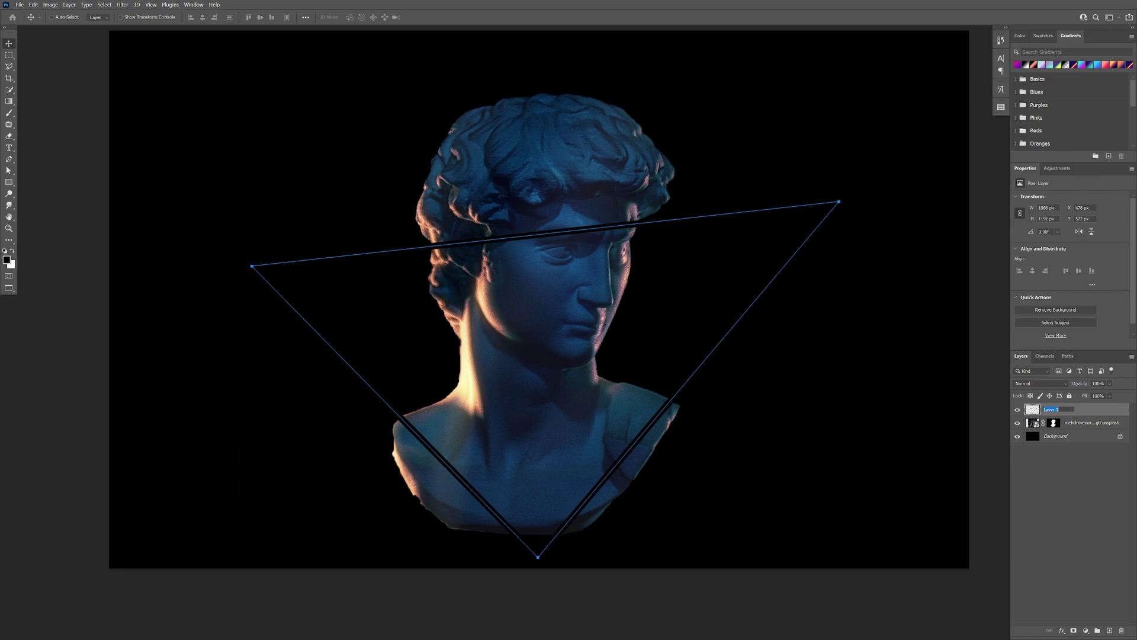
- Rename the layer to 'neon' and give it a cyan #5ff5f0 Color Overlay
text(neon)
key(Return)
double_click(1098, 414)
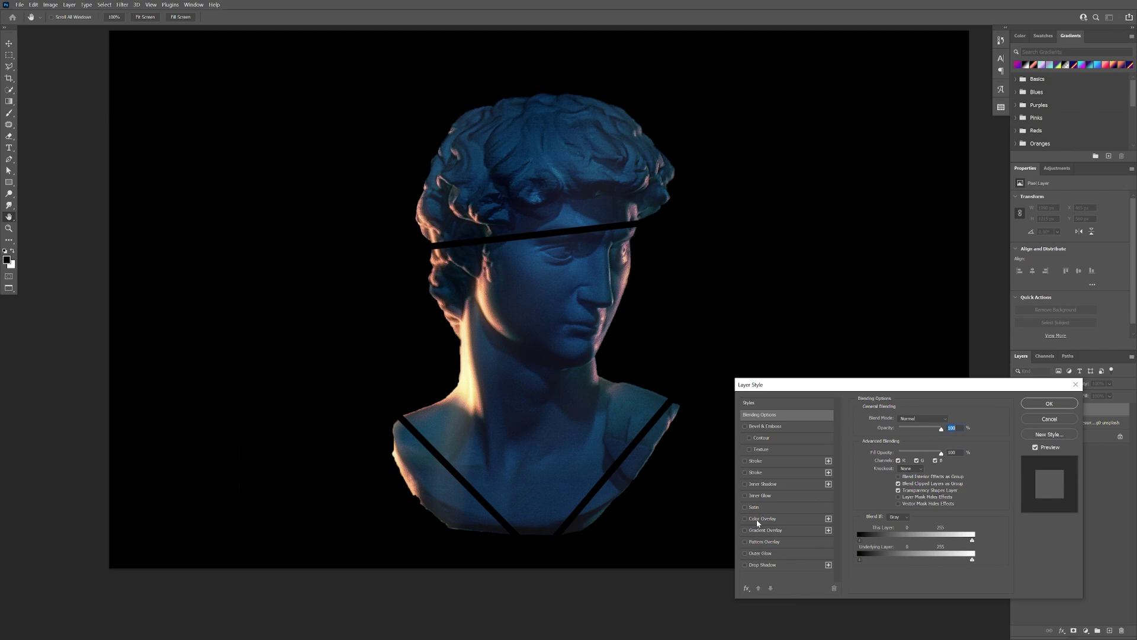
click(756, 518)
click(949, 420)
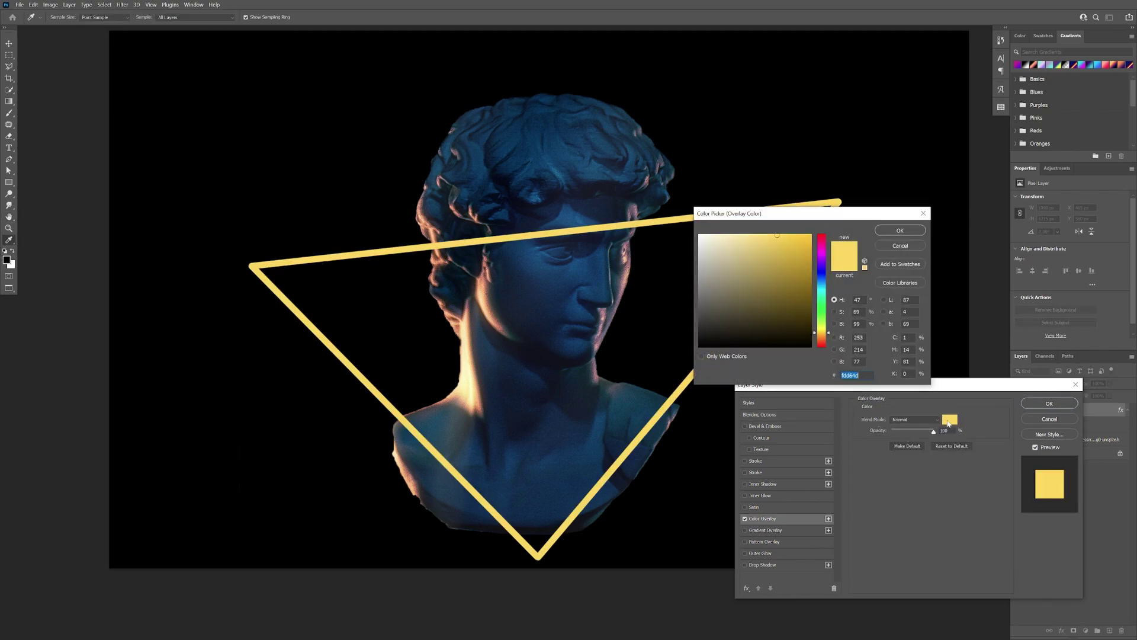
text(5ff5f0)
click(899, 230)
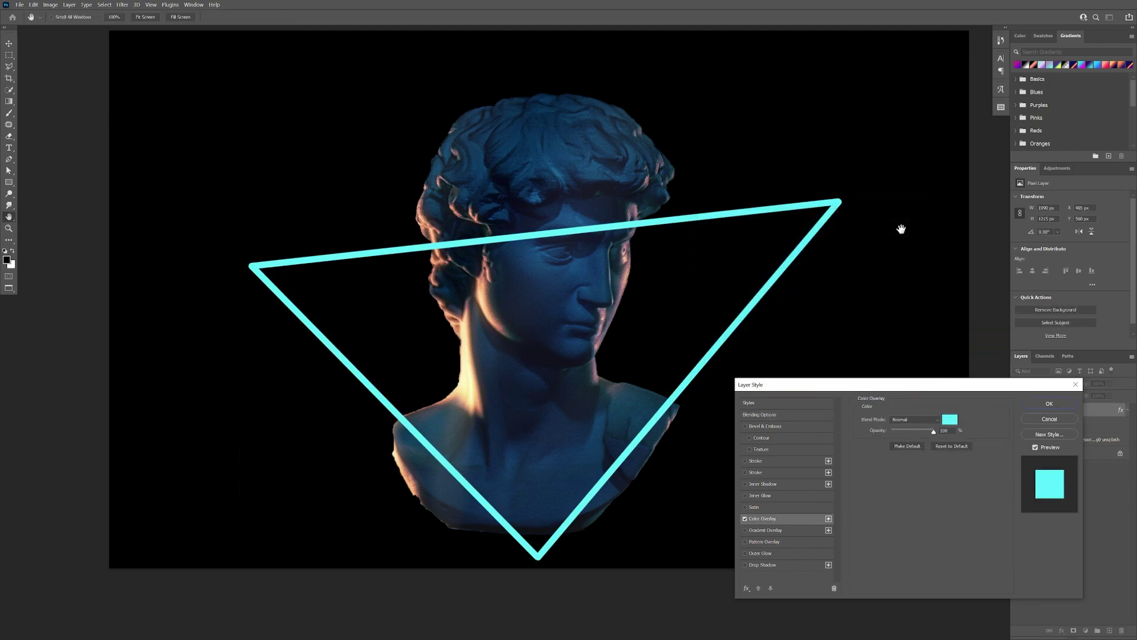
- Add a white Inner Glow with choke 31 and size 10 px
click(767, 496)
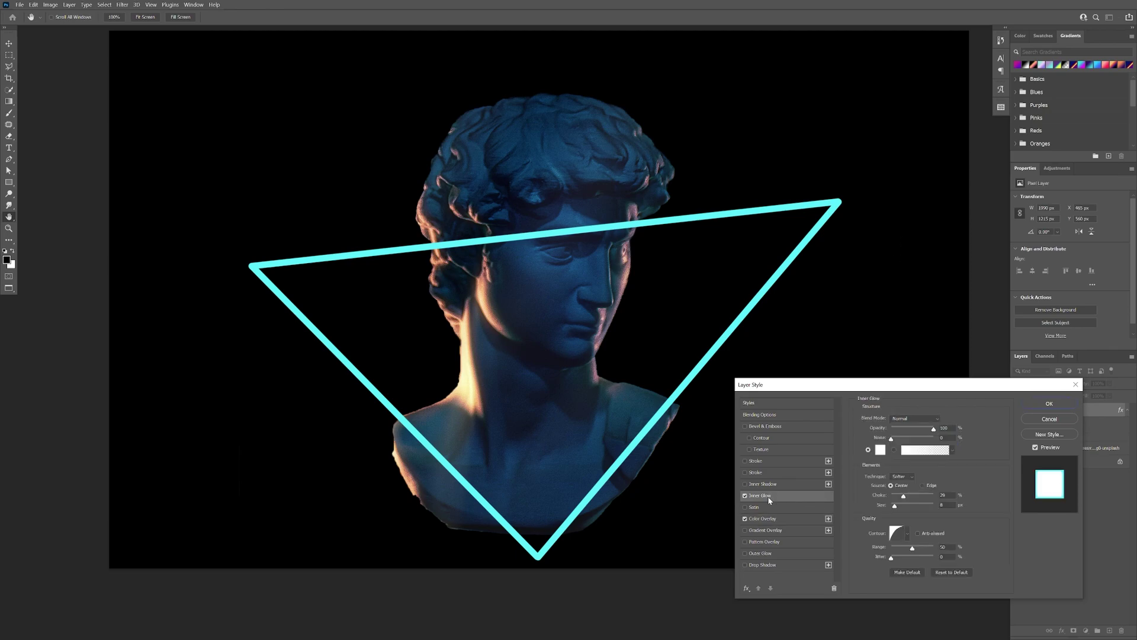
double_click(946, 428)
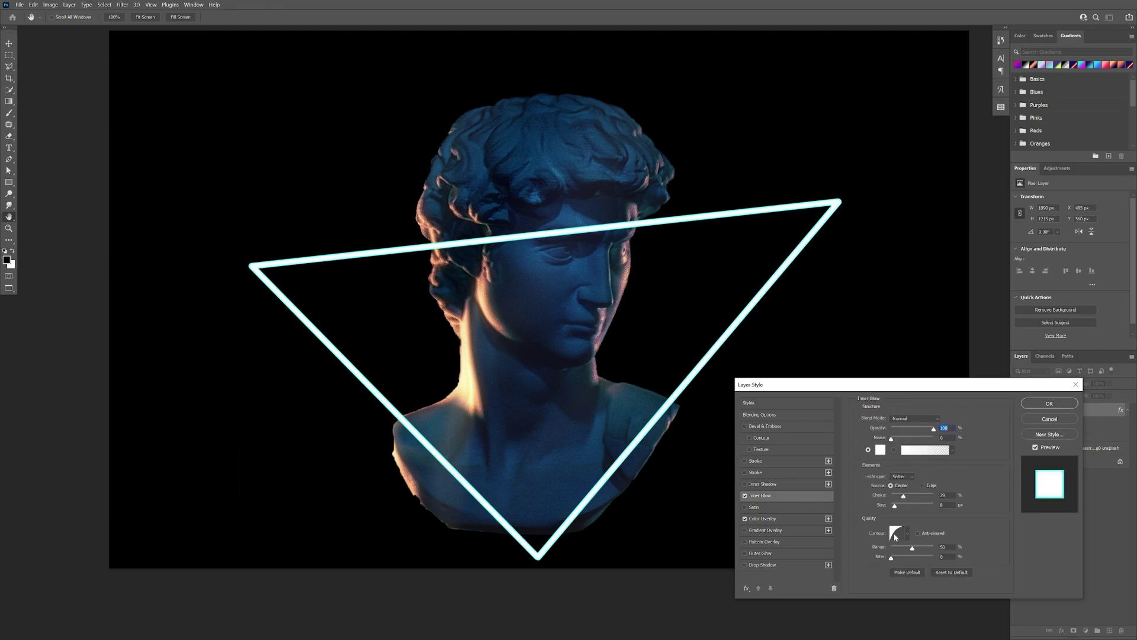
click(909, 535)
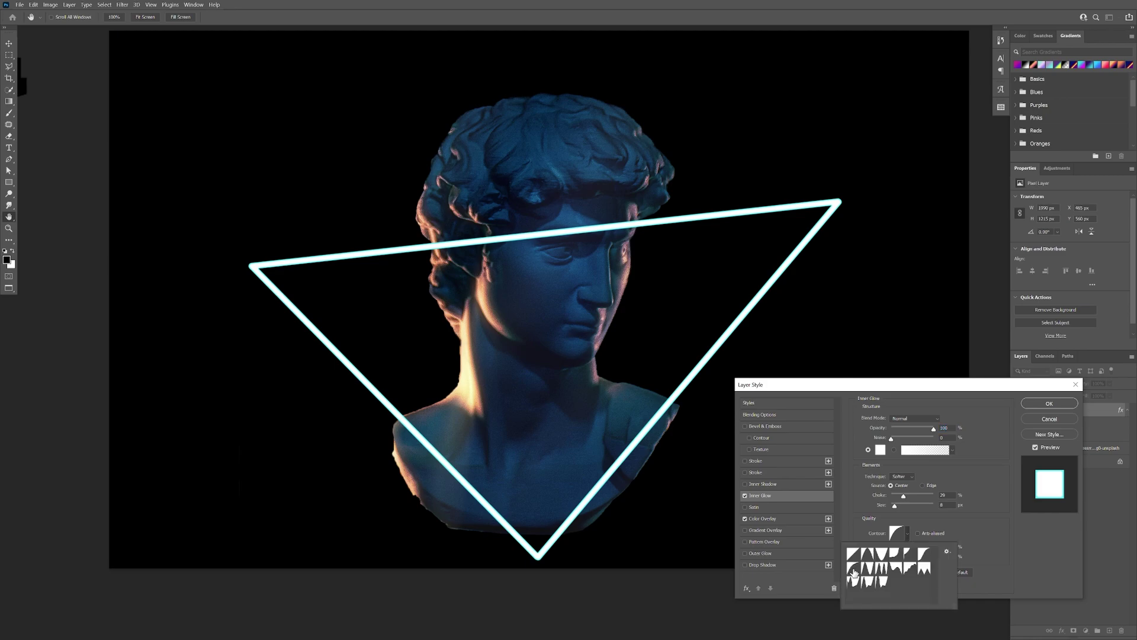
drag(903, 496, 910, 497)
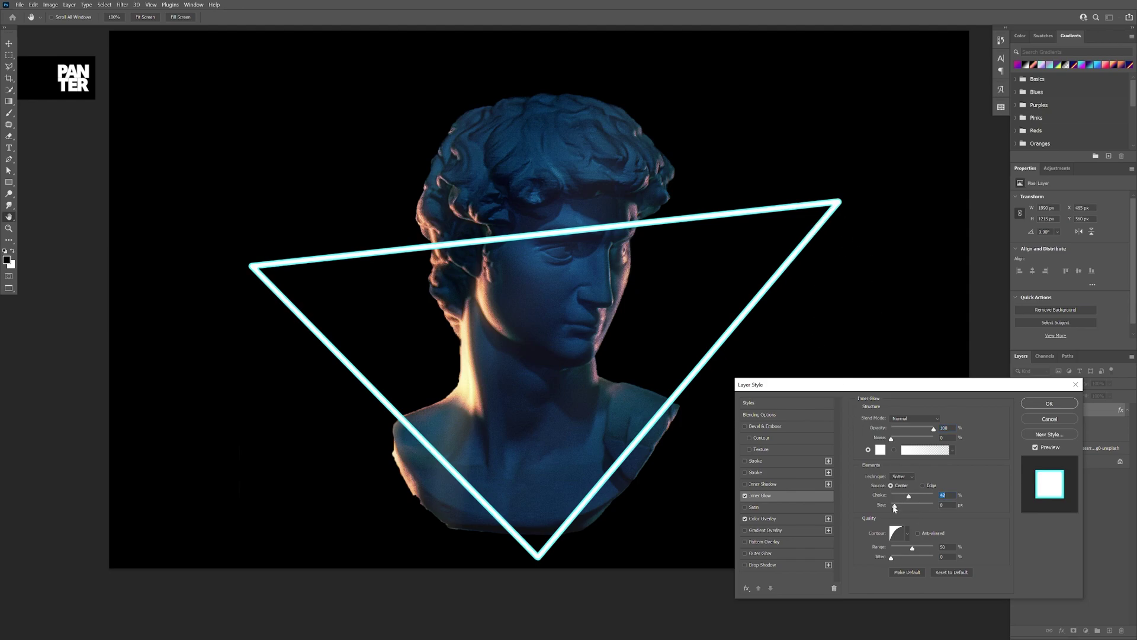
drag(895, 507, 898, 508)
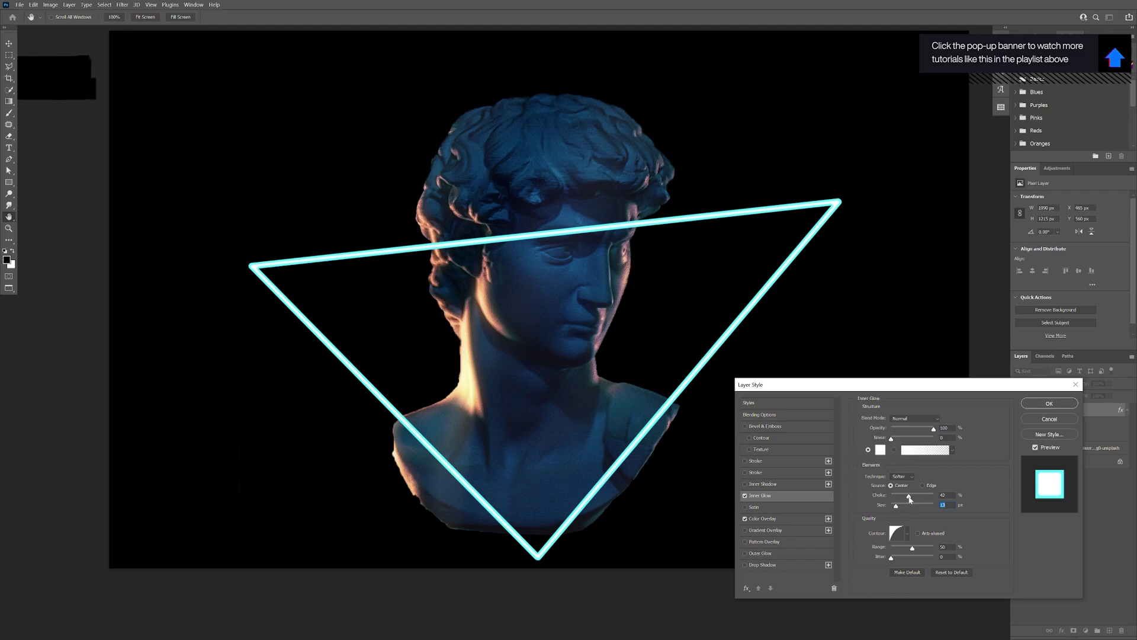
drag(911, 500, 906, 500)
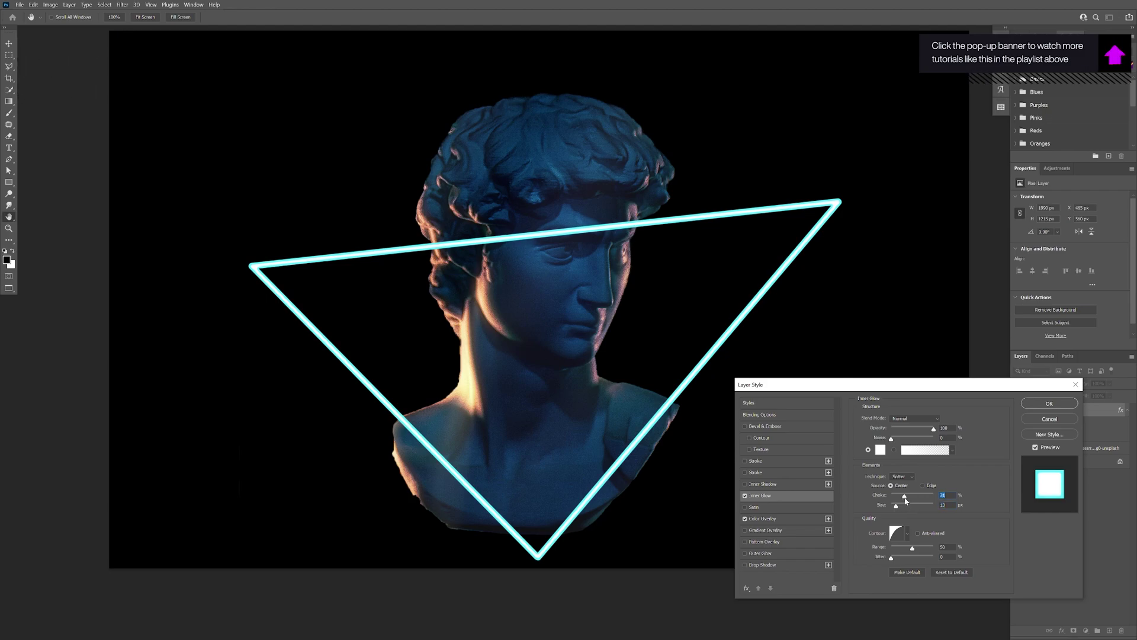
- Add a cyan Outer Glow in Linear Dodge (Add) mode at 71% opacity and 43 px size
click(770, 555)
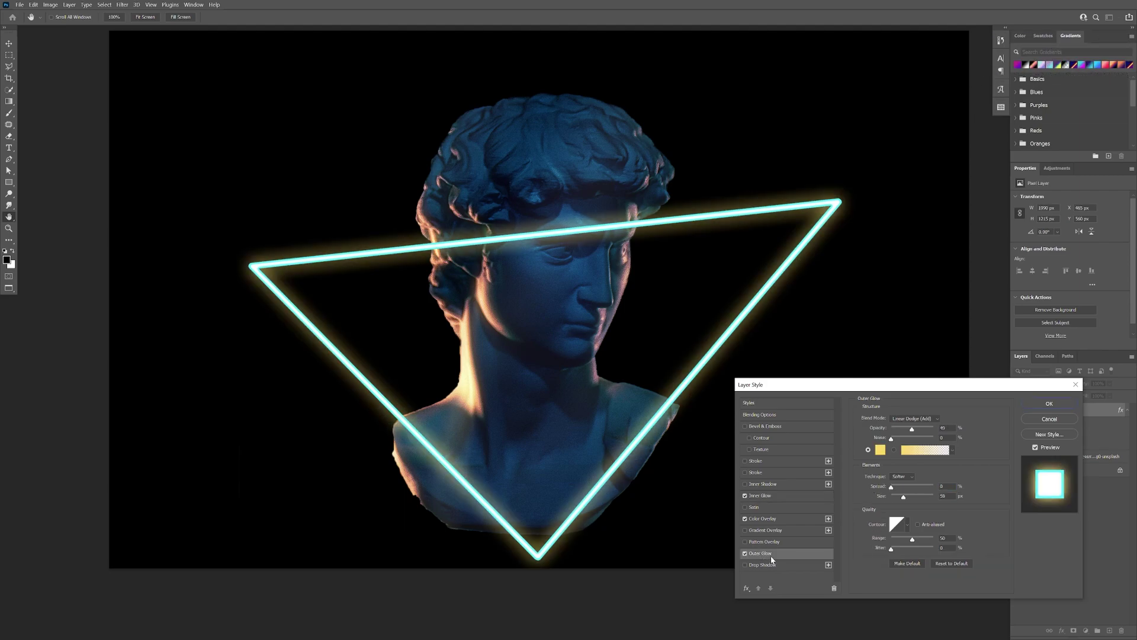
click(881, 450)
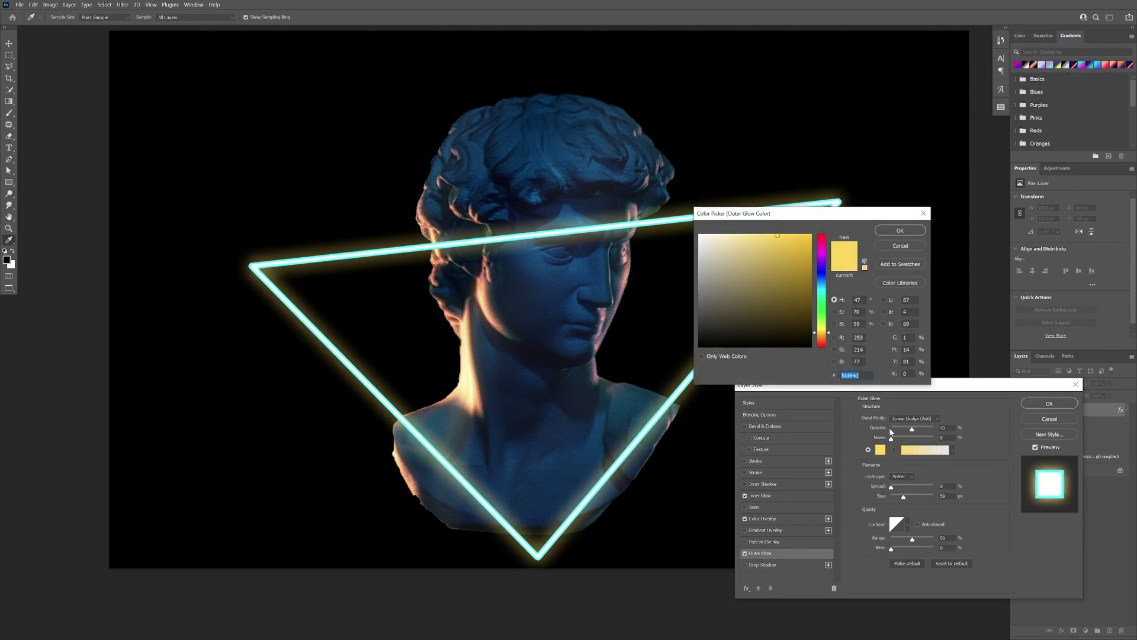
click(827, 293)
click(899, 231)
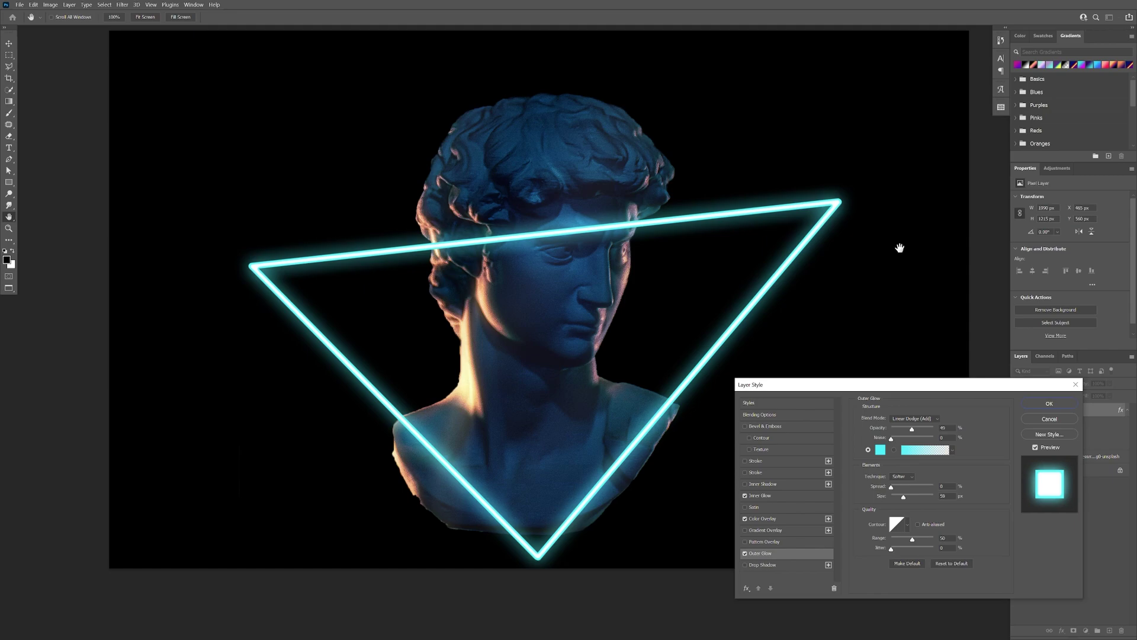
click(905, 420)
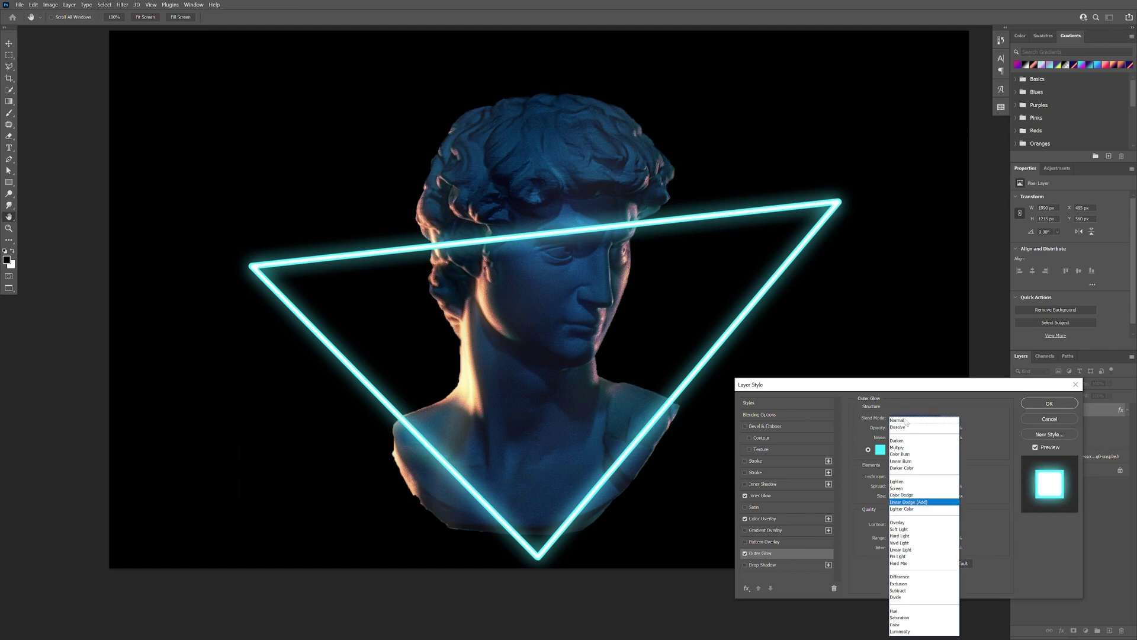
click(922, 502)
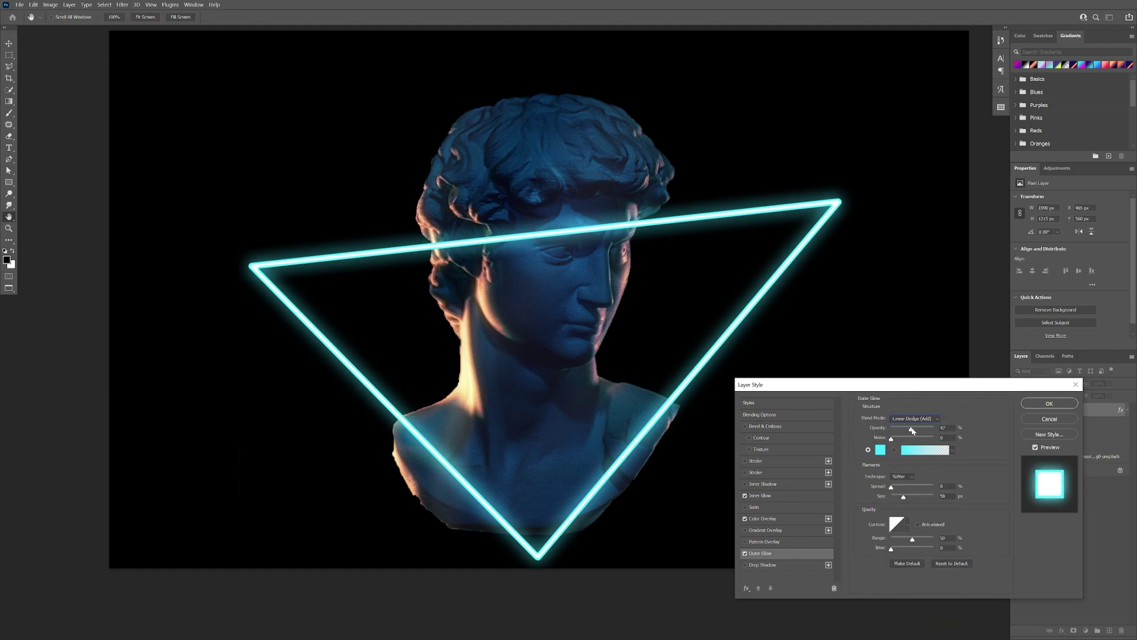
drag(912, 431, 922, 432)
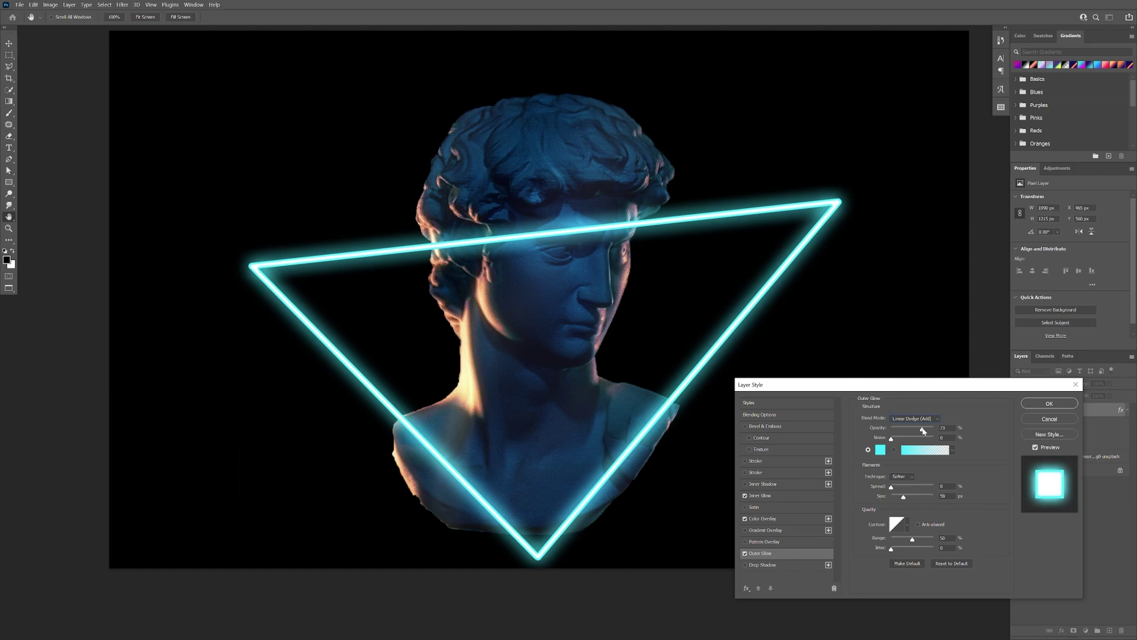
drag(903, 497, 902, 499)
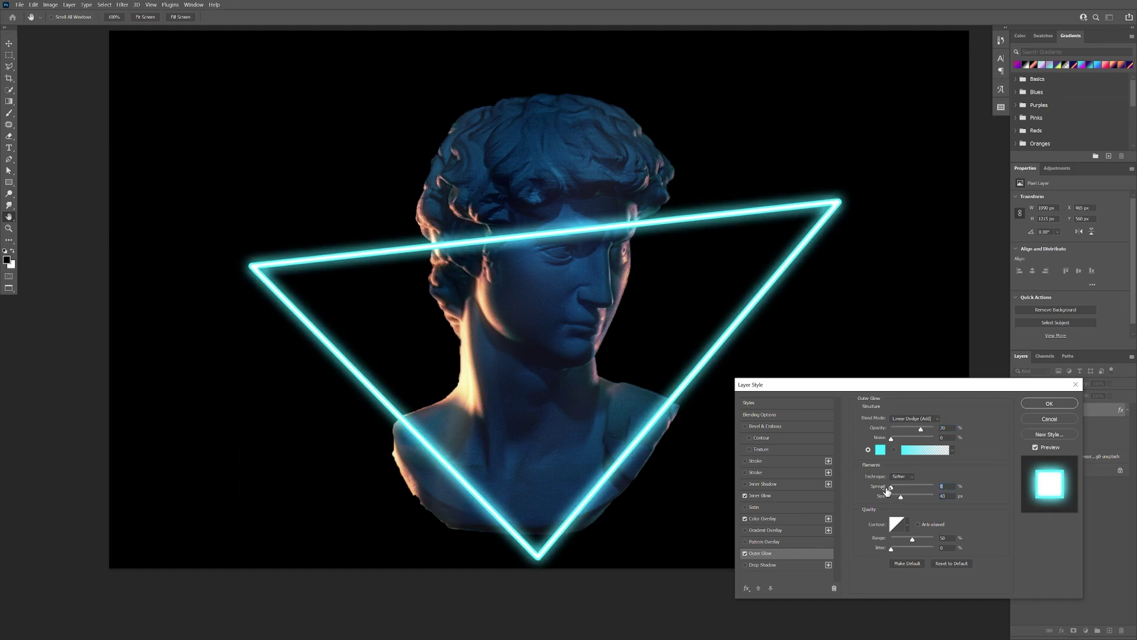
- Add a cyan Drop Shadow in Linear Dodge (Add) mode at 63% opacity and apply all effects
click(770, 566)
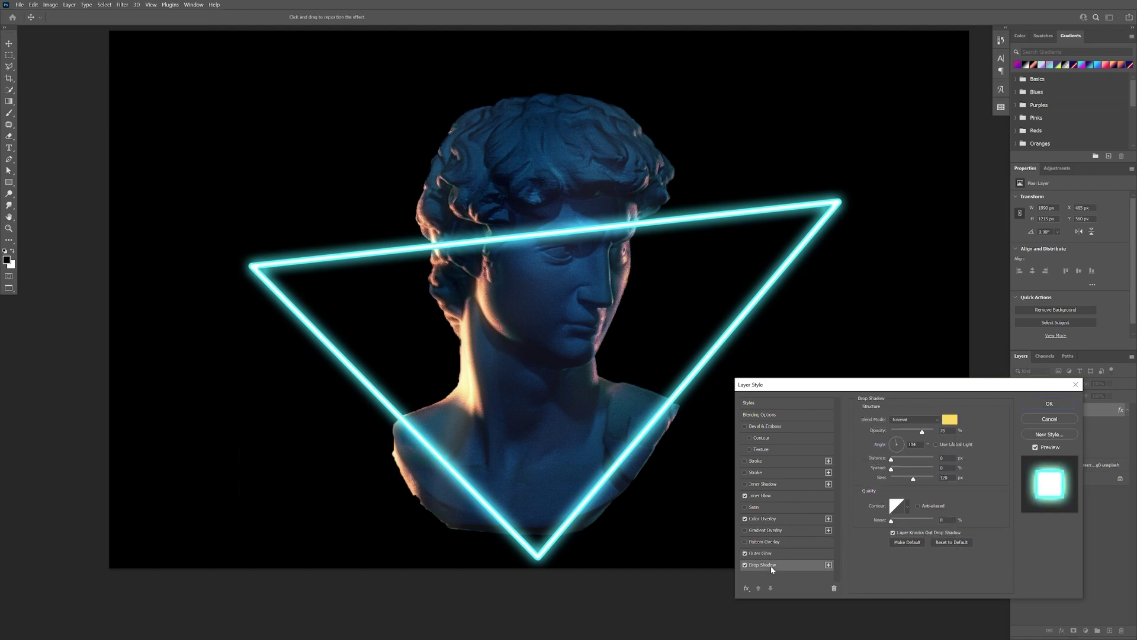
click(949, 420)
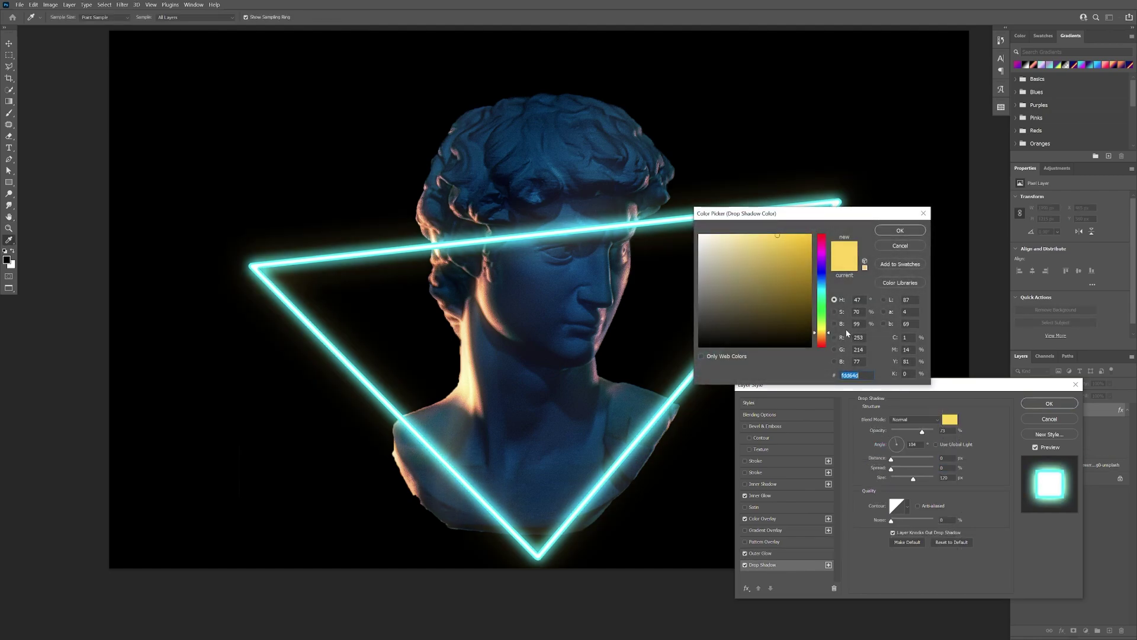
click(822, 291)
click(900, 230)
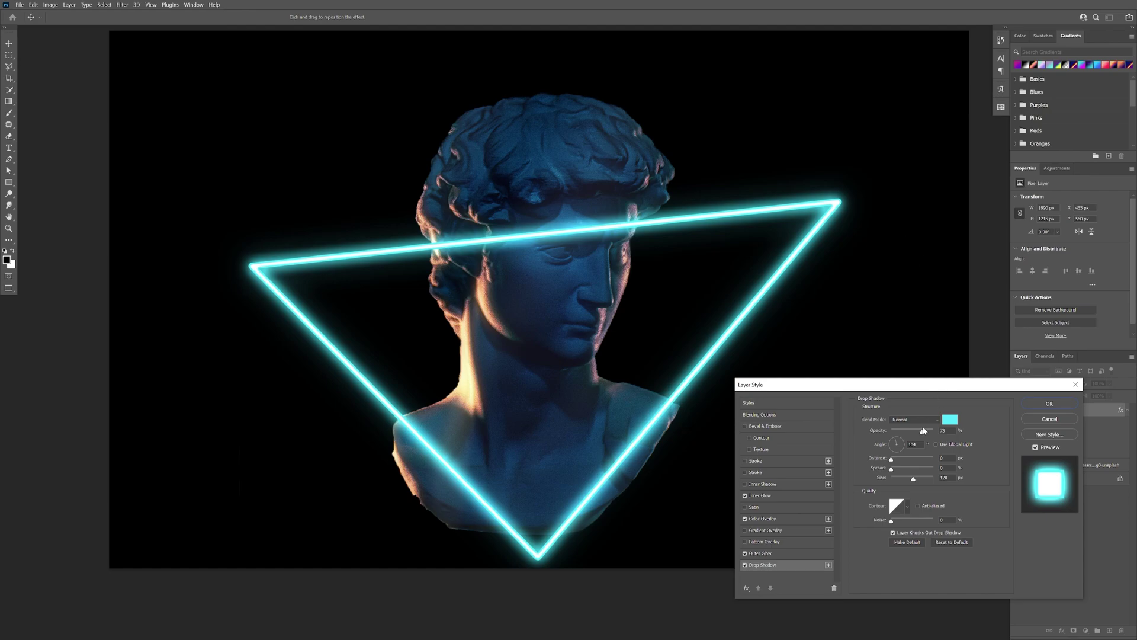
mouse_move(913, 433)
mouse_down()
mouse_move(891, 431)
mouse_move(917, 433)
mouse_up()
mouse_move(912, 478)
mouse_down()
mouse_move(893, 481)
mouse_move(910, 479)
mouse_up()
click(908, 419)
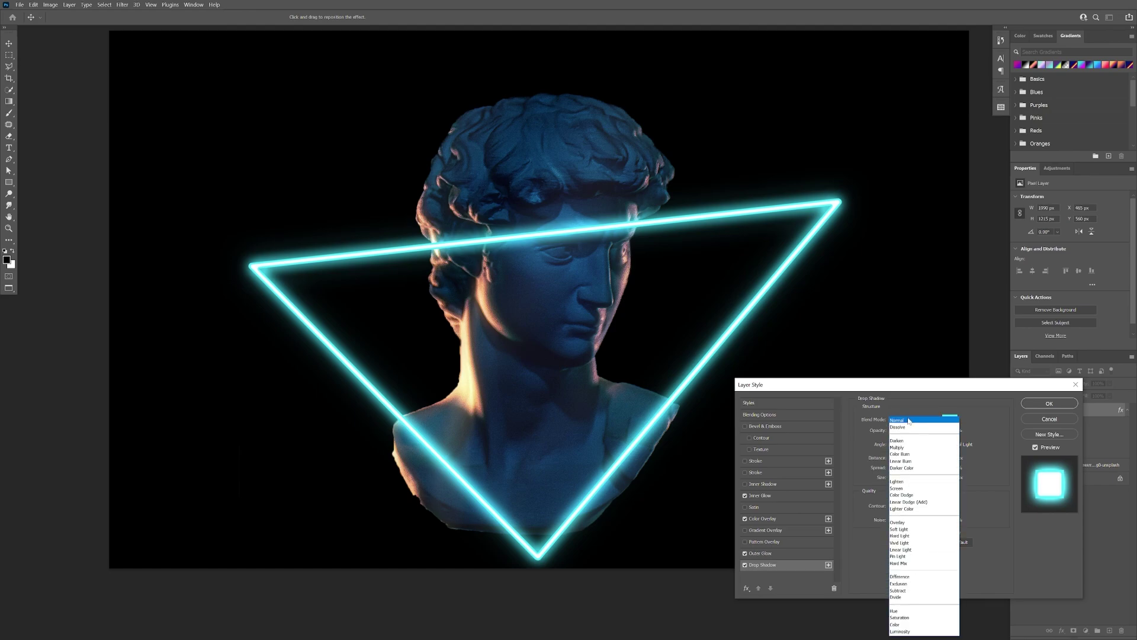
click(920, 502)
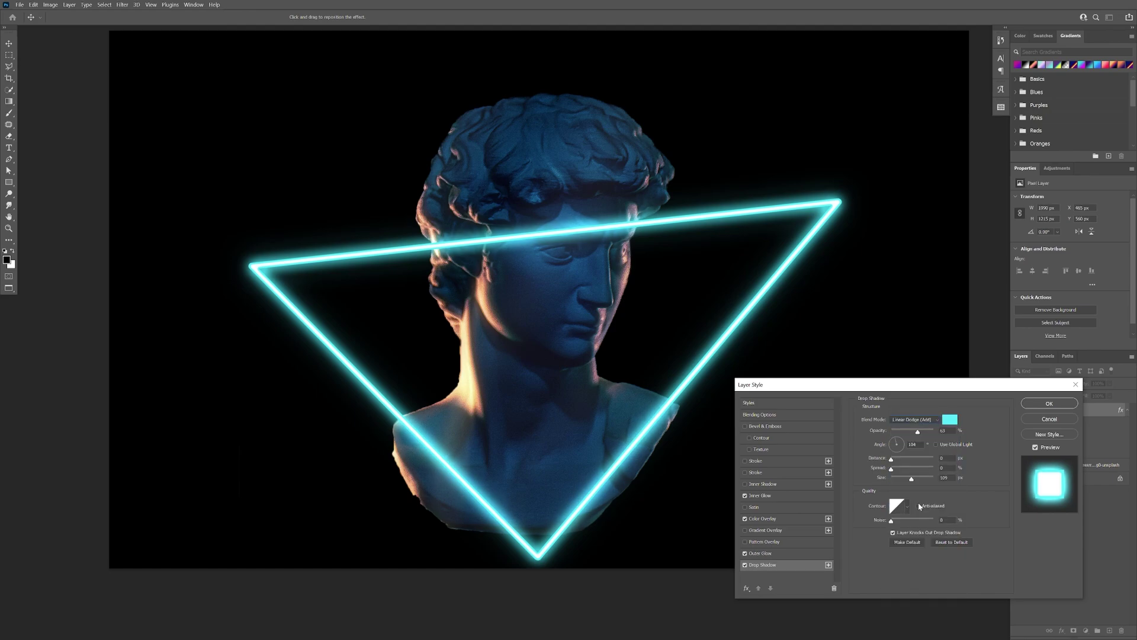
click(1046, 404)
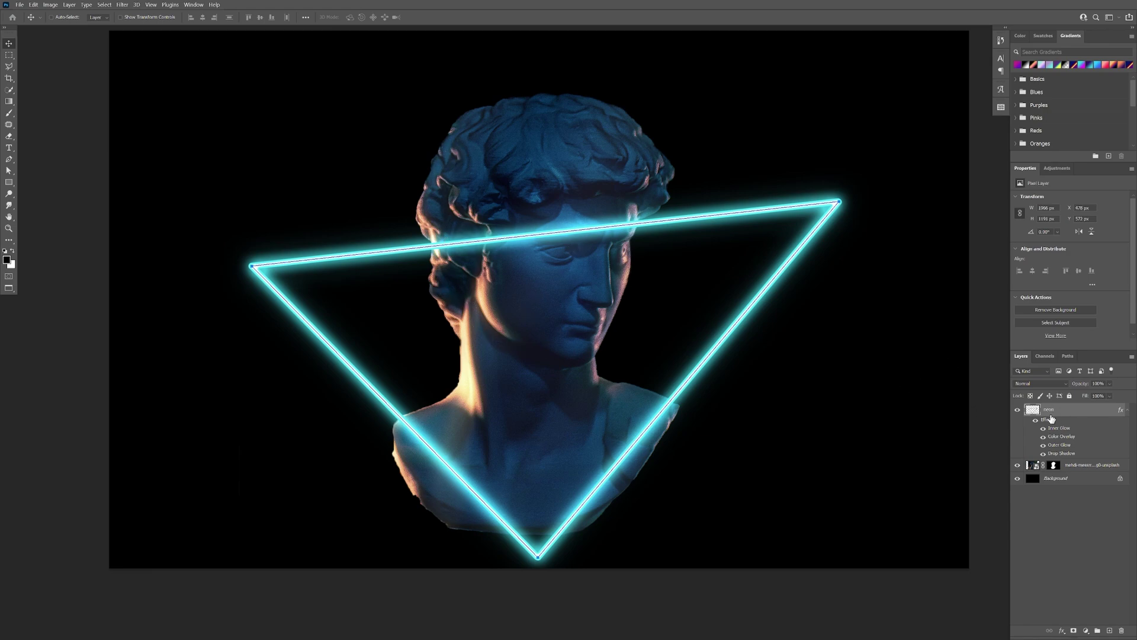
- Collapse the neon layer's effects and move the layer into a new Group 1
click(1128, 410)
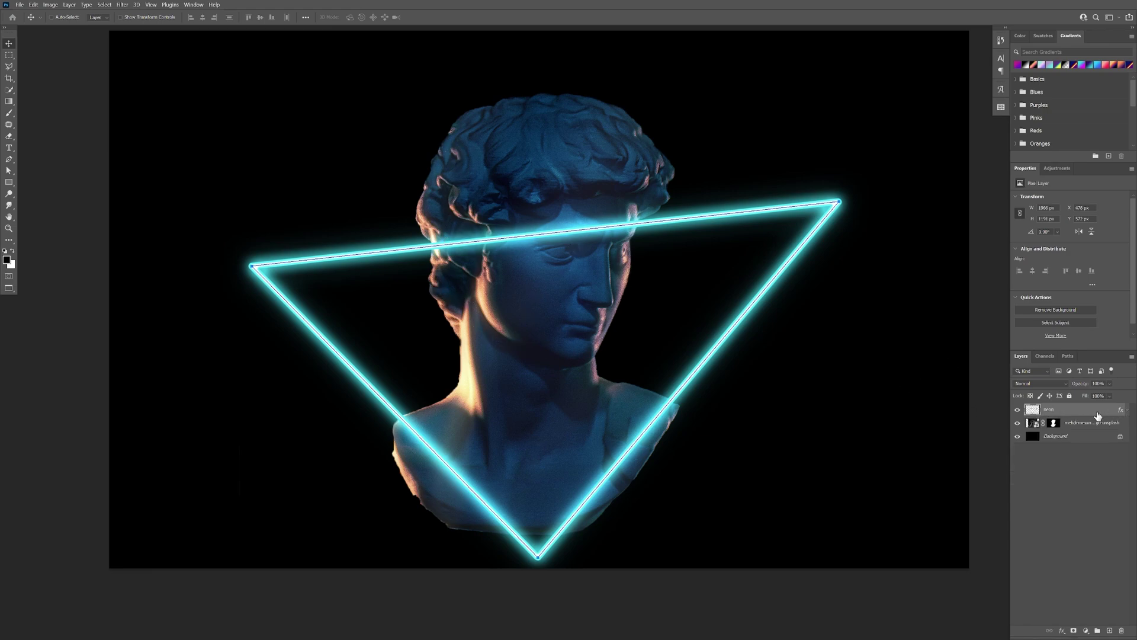
click(1096, 631)
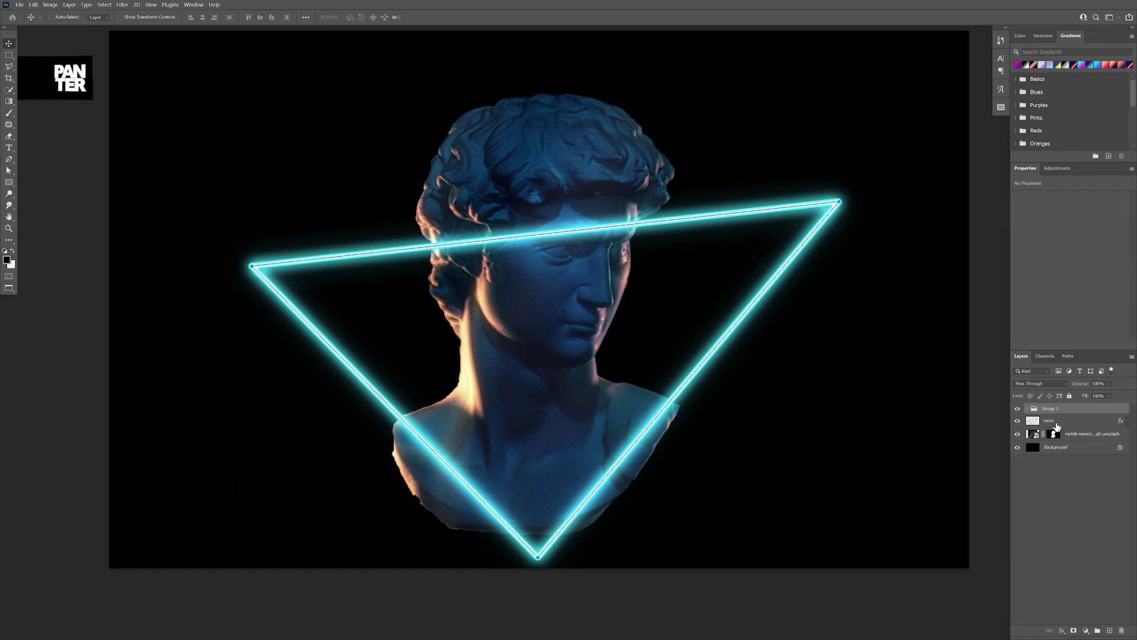
drag(1063, 421, 1060, 410)
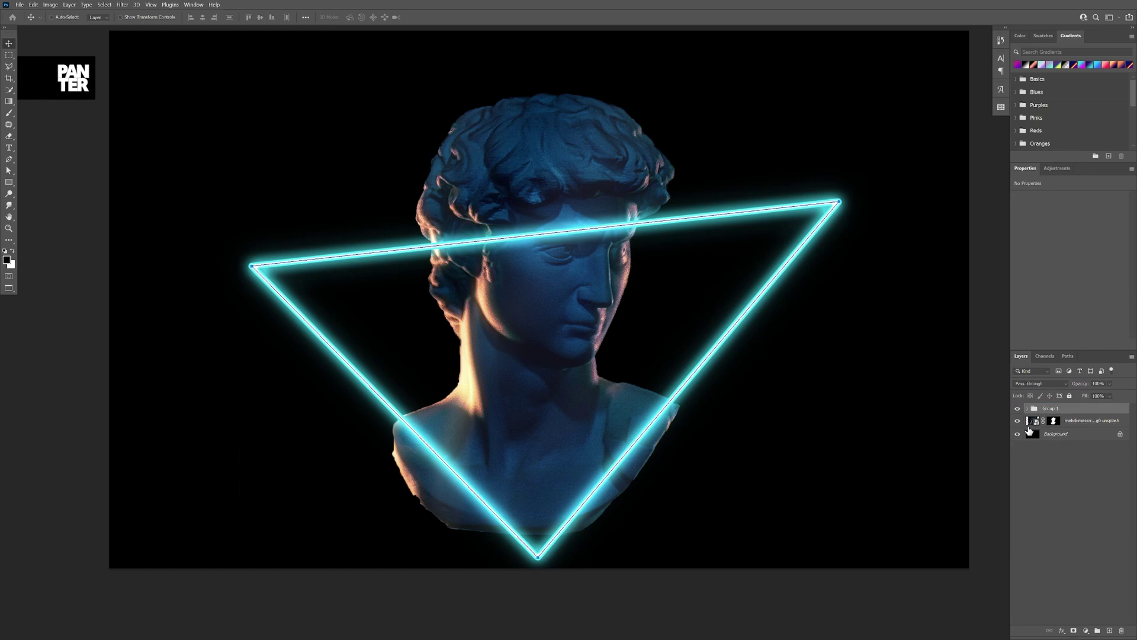
- Mask Group 1, painting black inside the statue selection to hide the triangle's top edge across the head
click(1073, 632)
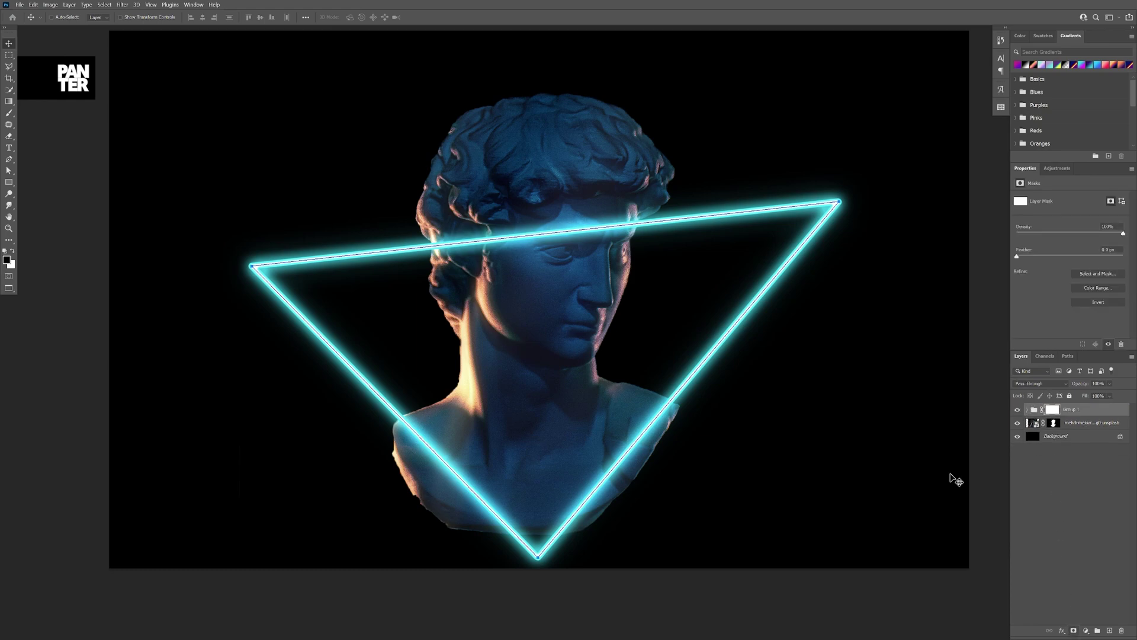
click(11, 113)
key(bracketright)
key(bracketright)
key(bracketright)
key(bracketright)
key(bracketright)
key(bracketright)
key(bracketright)
key(bracketright)
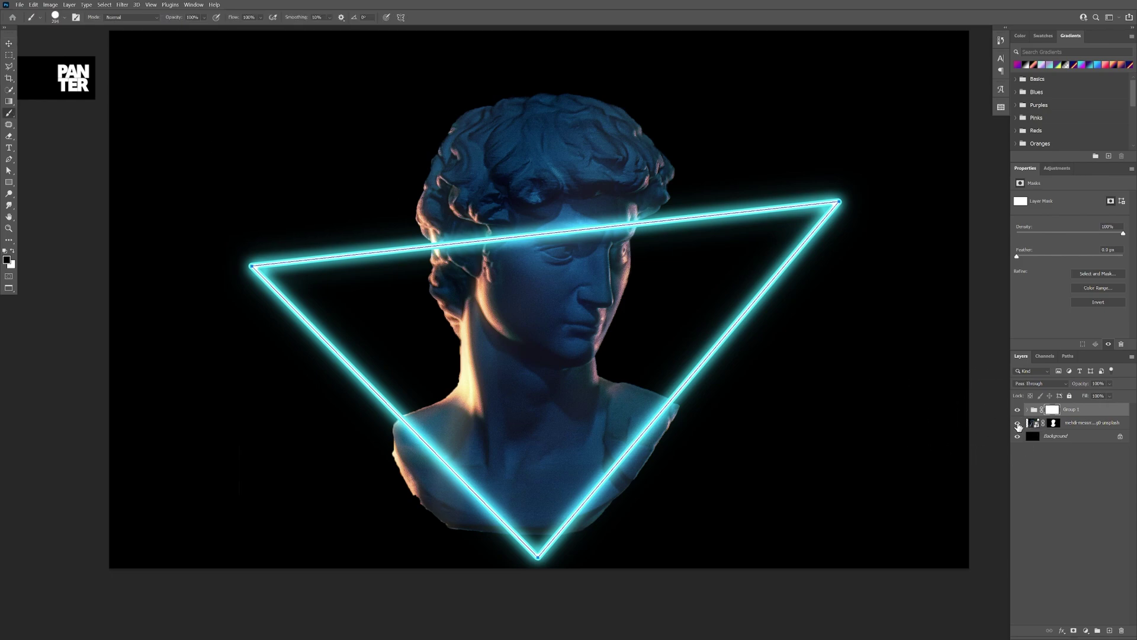
click(1017, 423)
click(1017, 423)
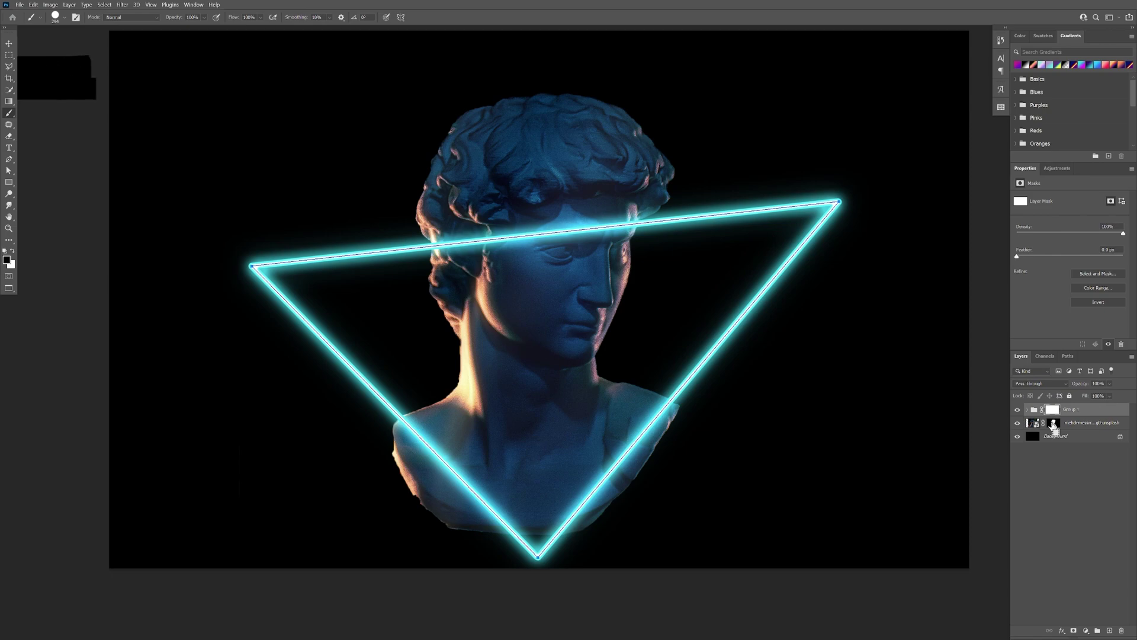
ctrl+click(1033, 422)
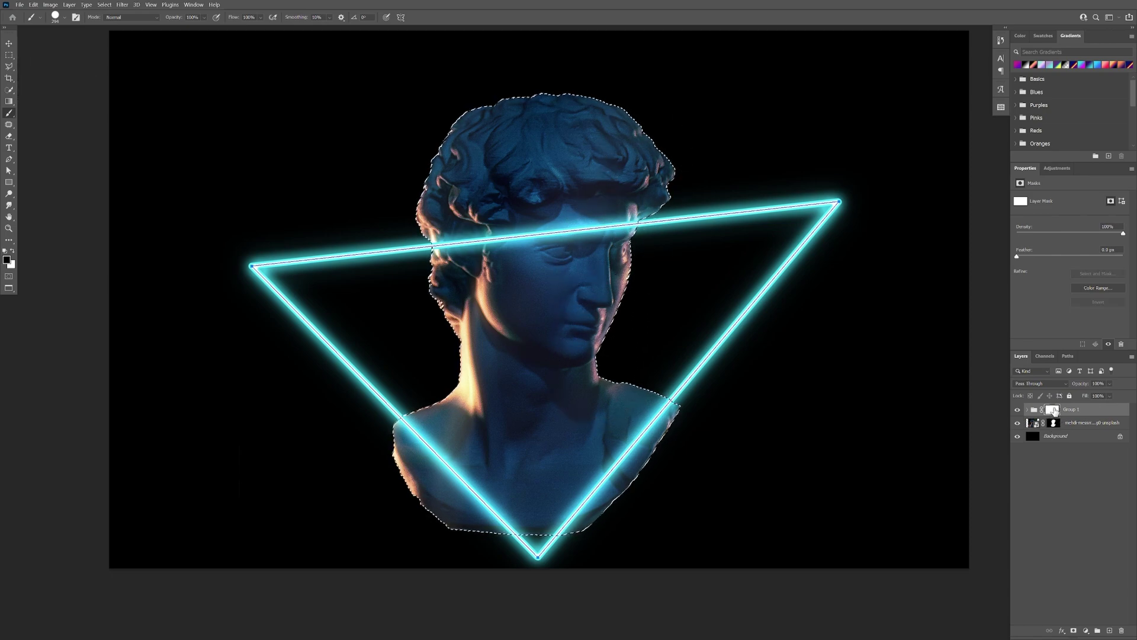
click(1053, 410)
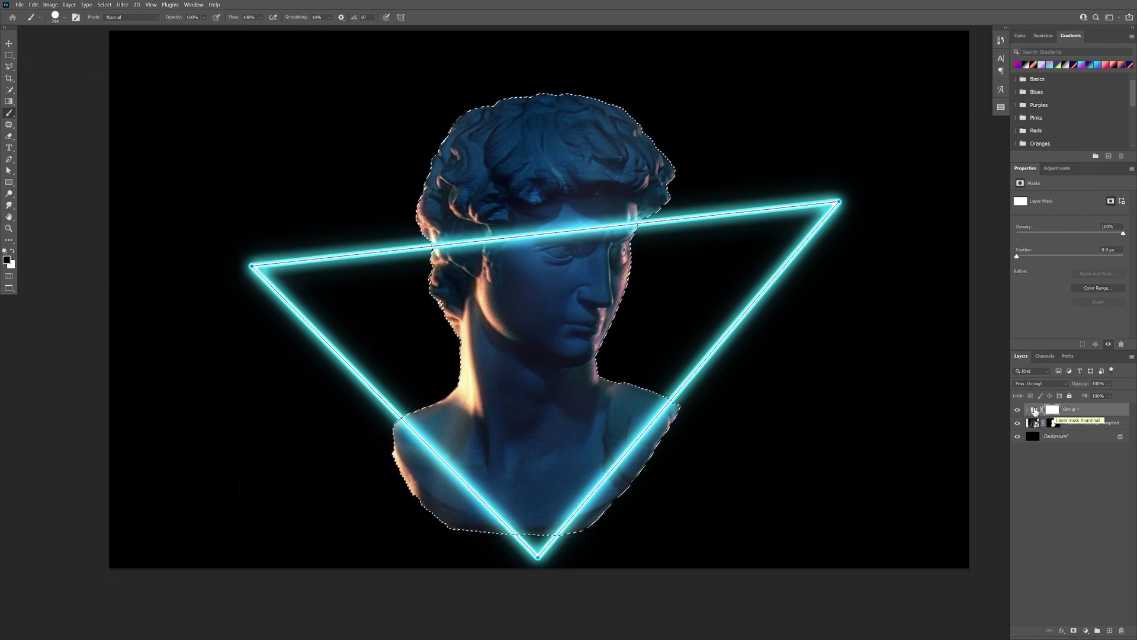
mouse_move(628, 226)
mouse_down()
mouse_move(601, 217)
mouse_move(430, 238)
mouse_up()
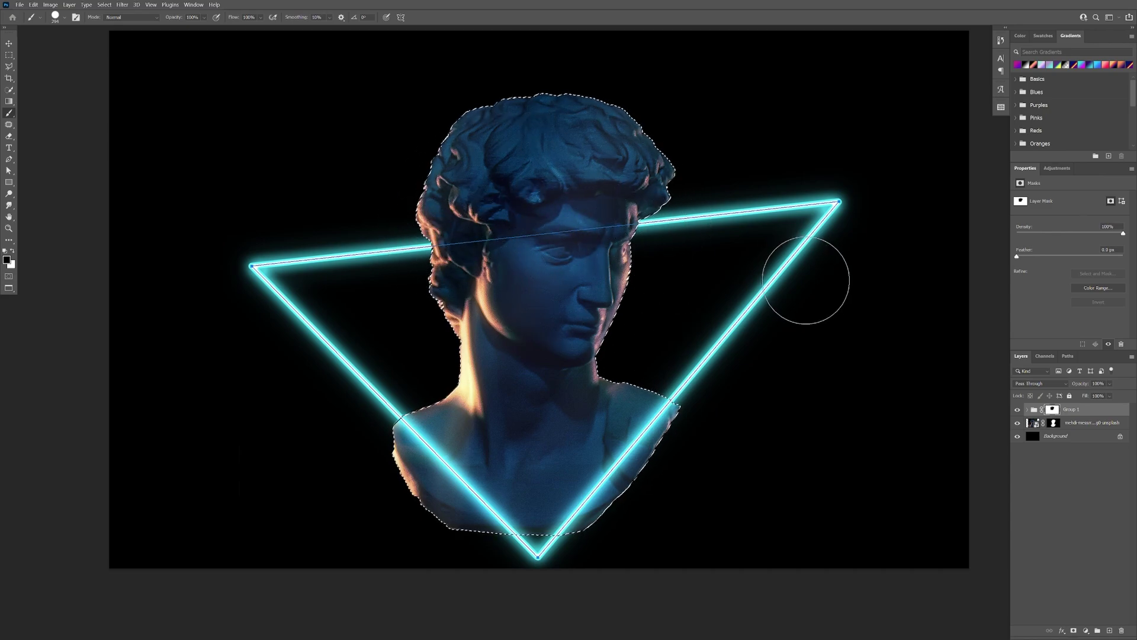
key(ctrl+d)
key(v)
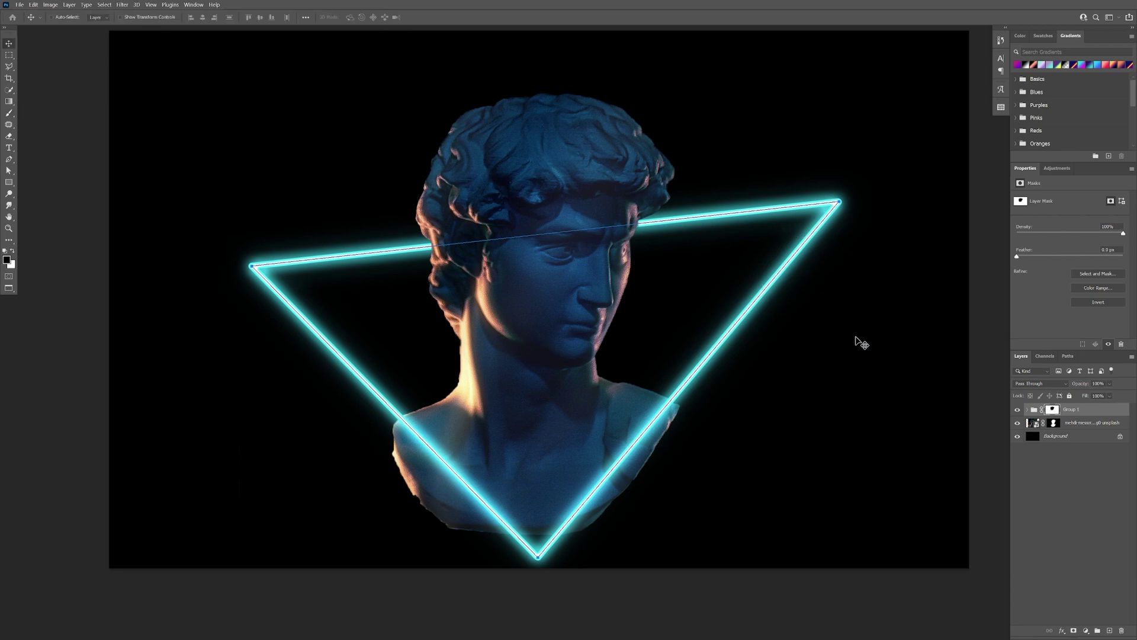